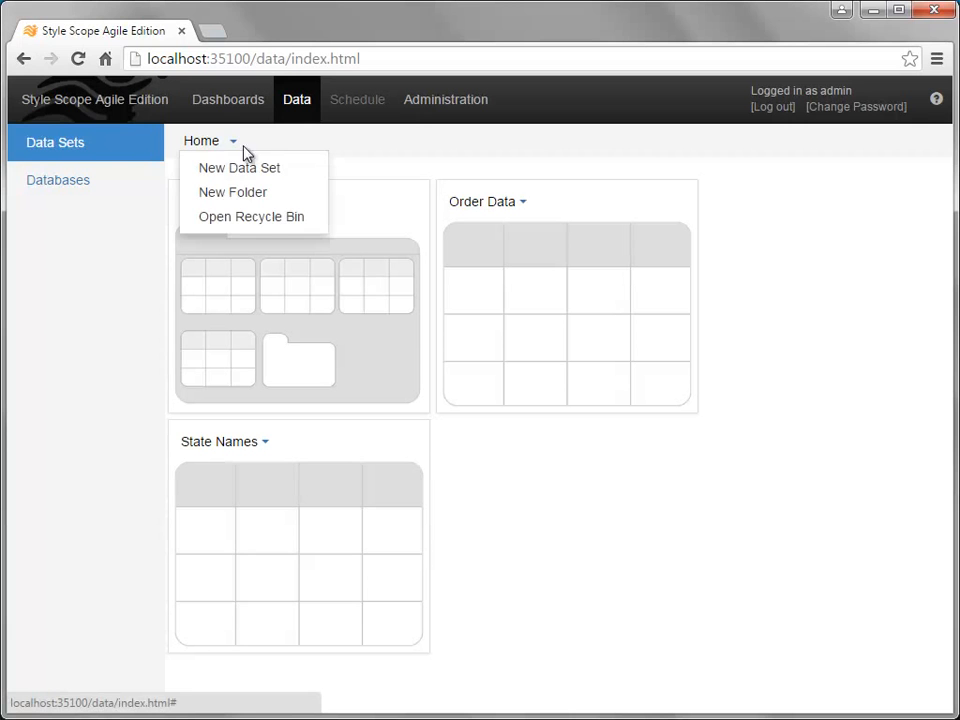
# - Create a new mashup data set and add the Order Data and State Names data sets to its grid, one below the other
pyautogui.click(306, 176)
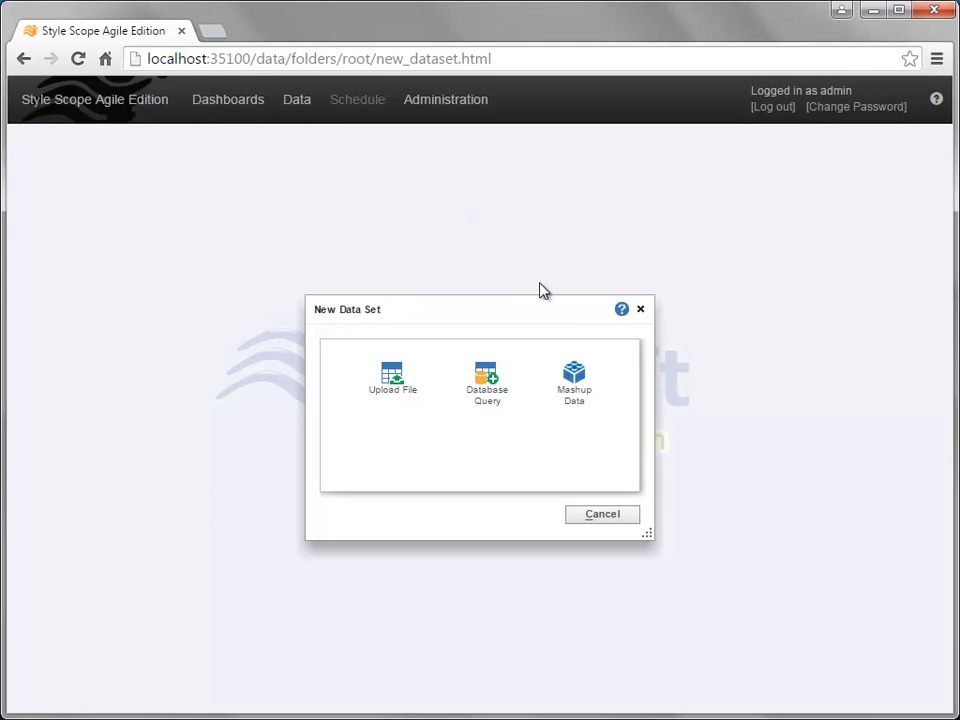
pyautogui.click(594, 379)
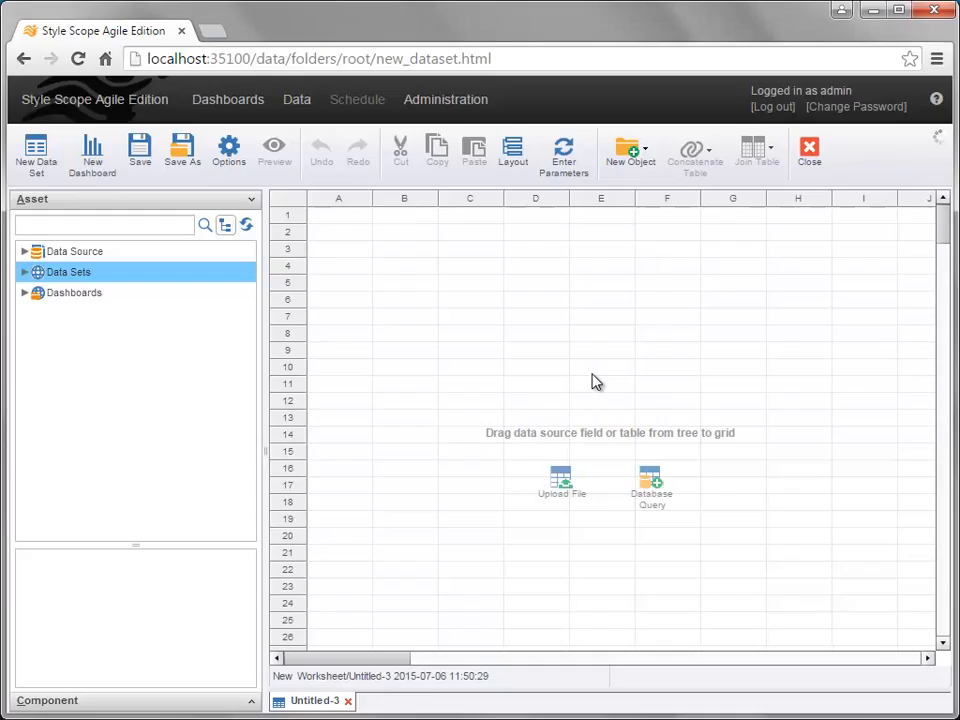
pyautogui.click(25, 272)
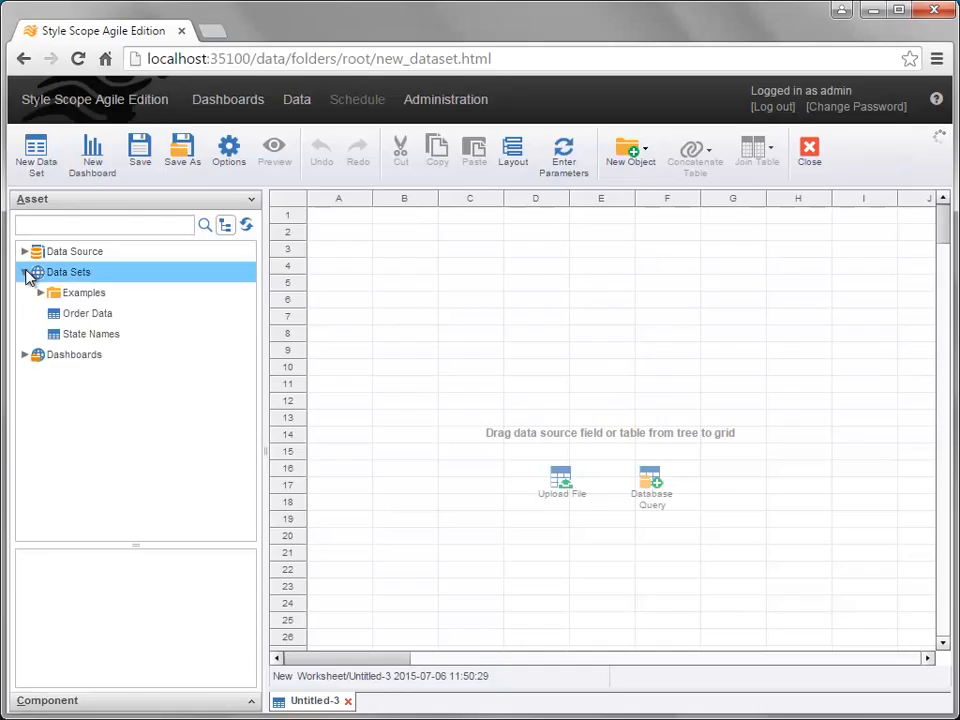
pyautogui.moveTo(135, 318); pyautogui.dragTo(413, 248)
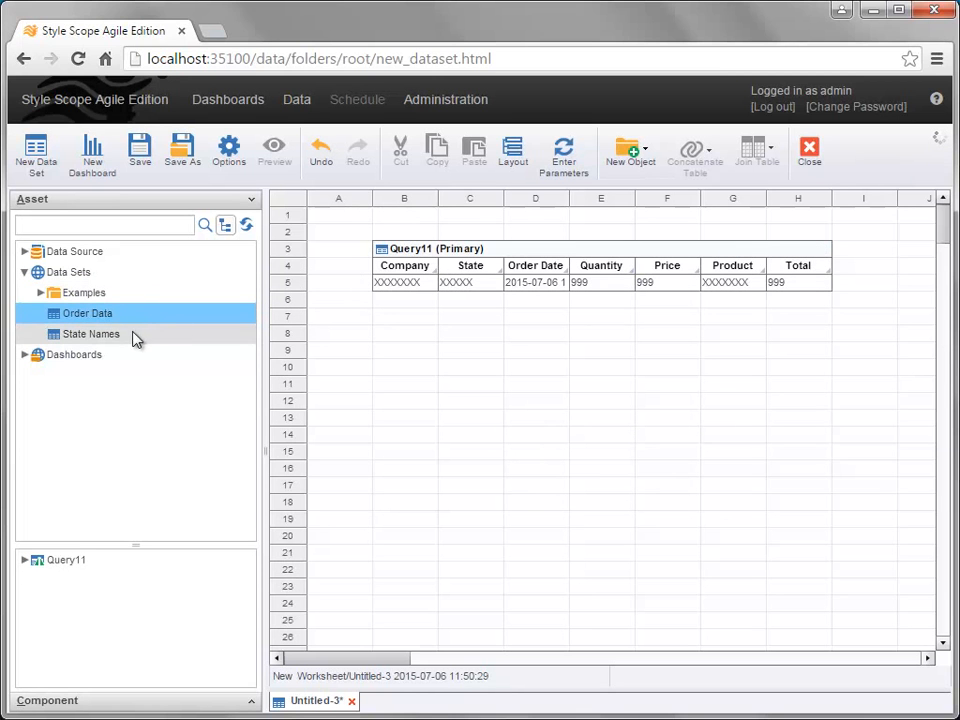
pyautogui.moveTo(133, 341); pyautogui.dragTo(393, 379)
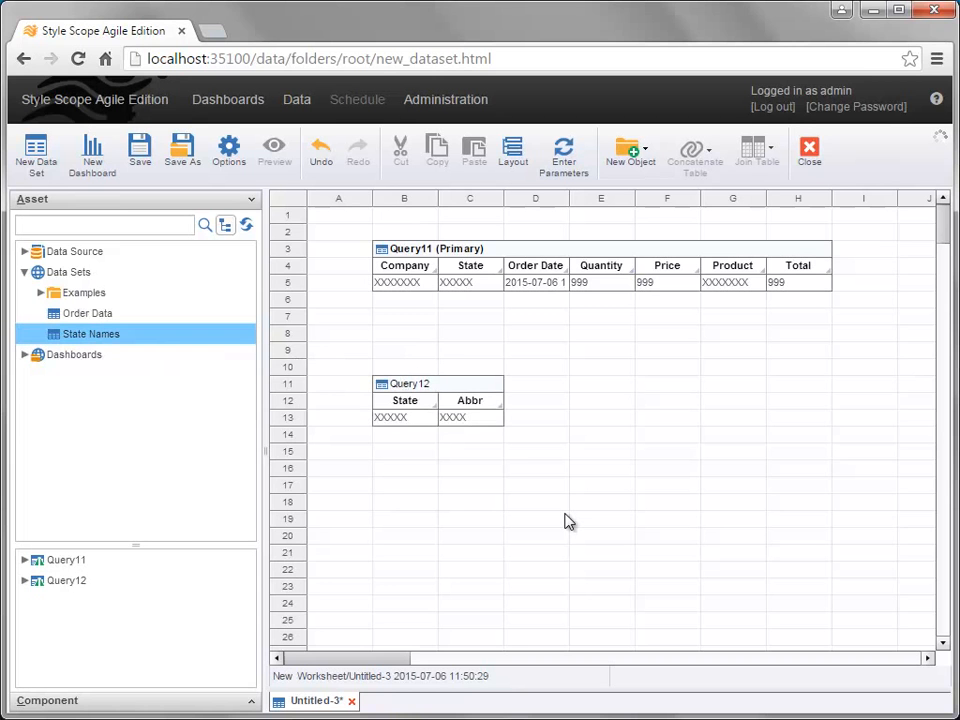
# - Switch the order table (Query11) to Live Preview and enlarge it downward to show five data rows
pyautogui.moveTo(816, 262)
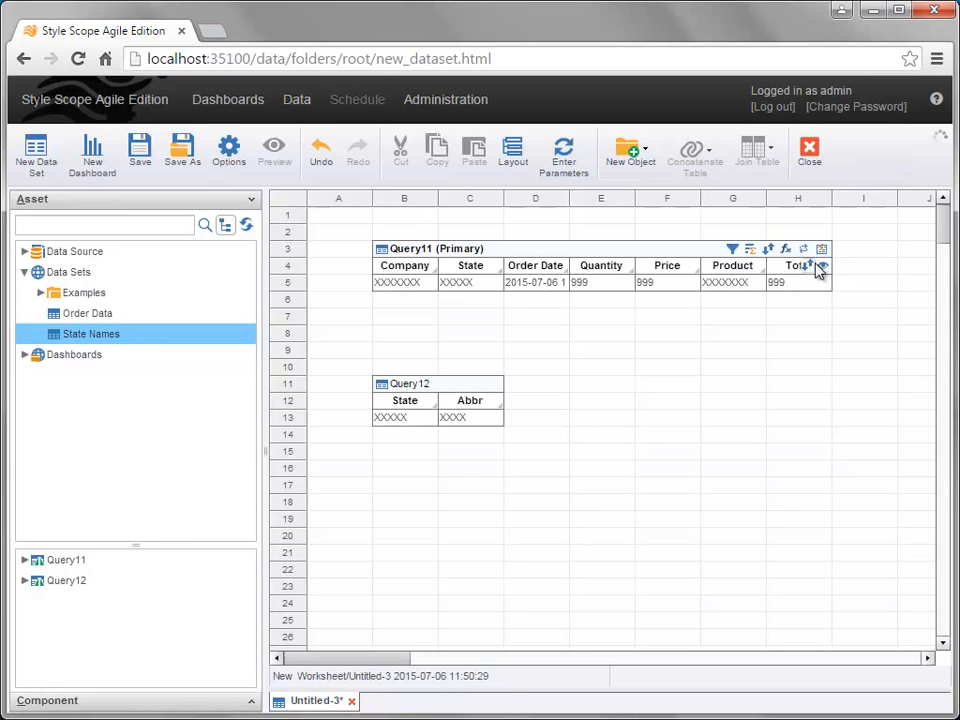
pyautogui.click(822, 254)
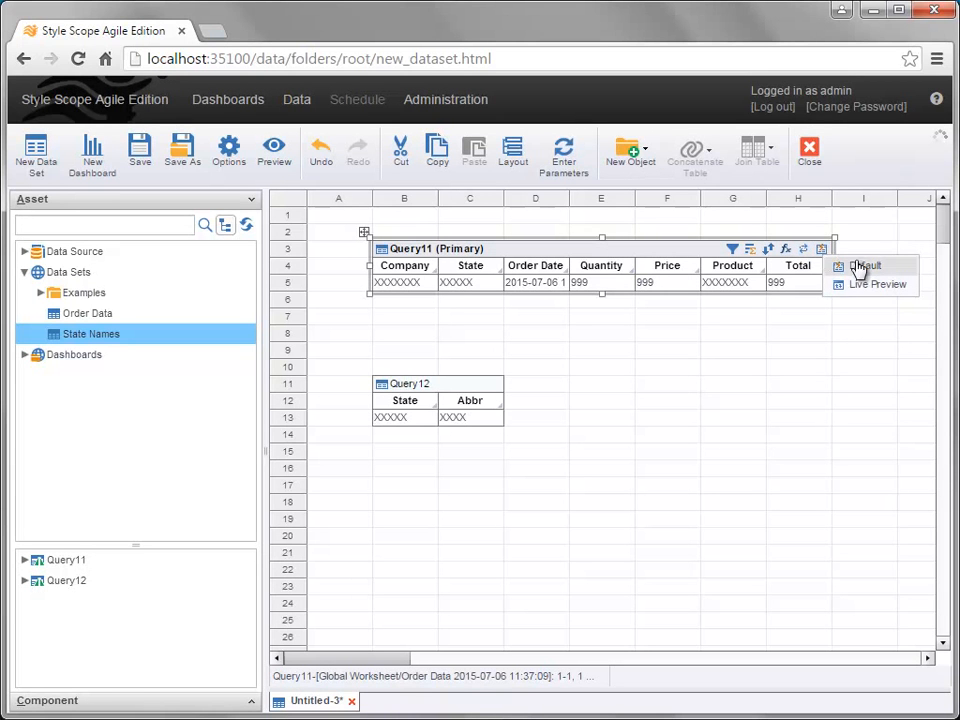
pyautogui.click(876, 285)
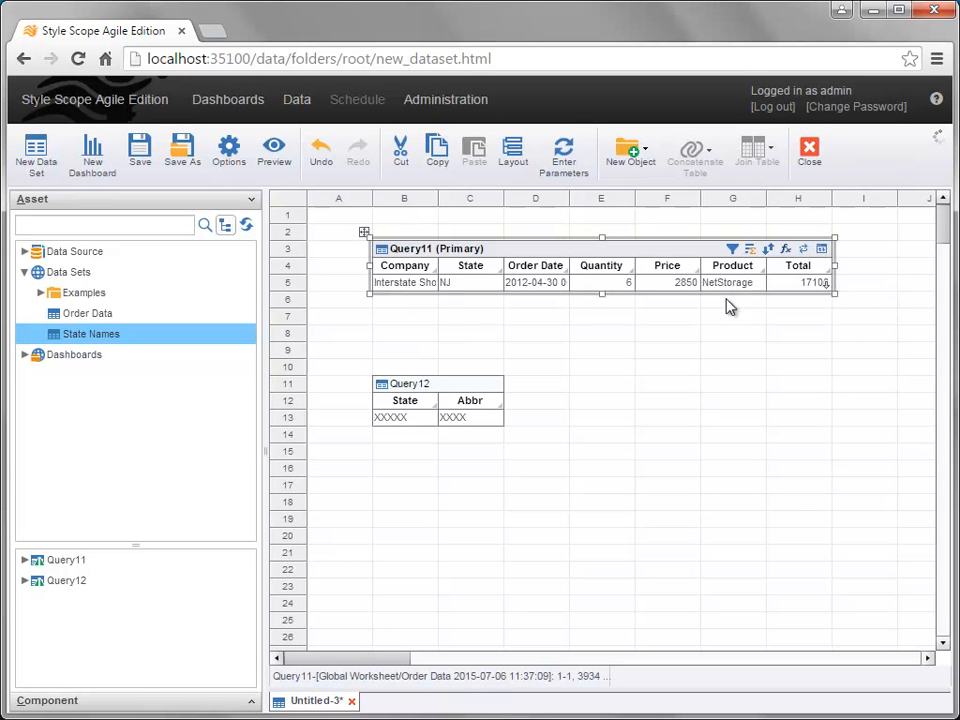
pyautogui.moveTo(602, 294); pyautogui.dragTo(601, 365)
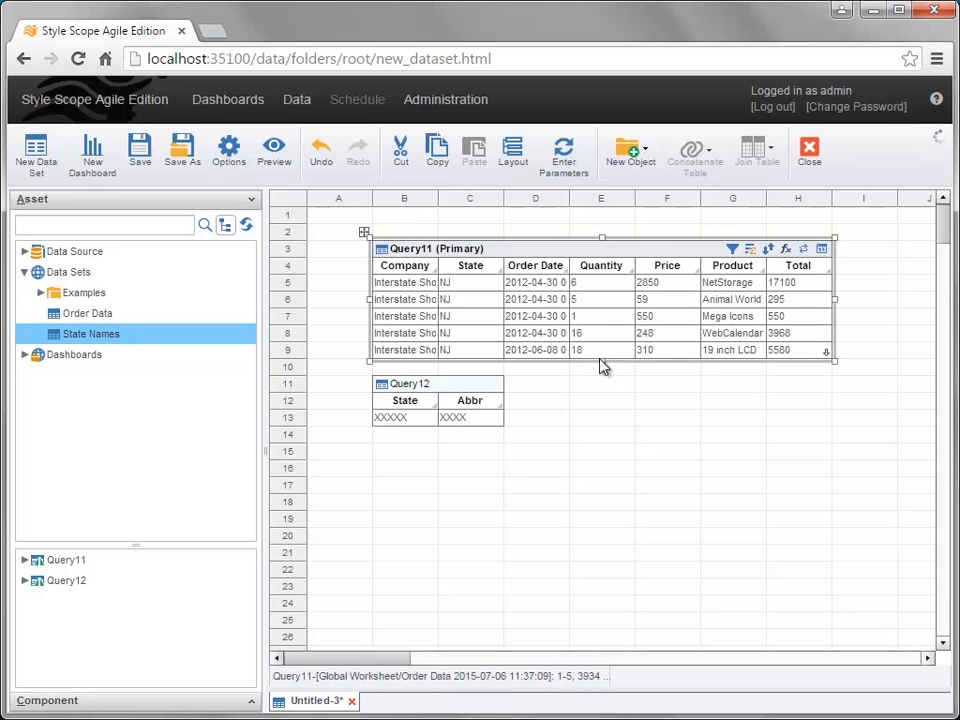
# - Switch the state names table (Query12) to Live Preview and extend it to show five data rows
pyautogui.click(494, 385)
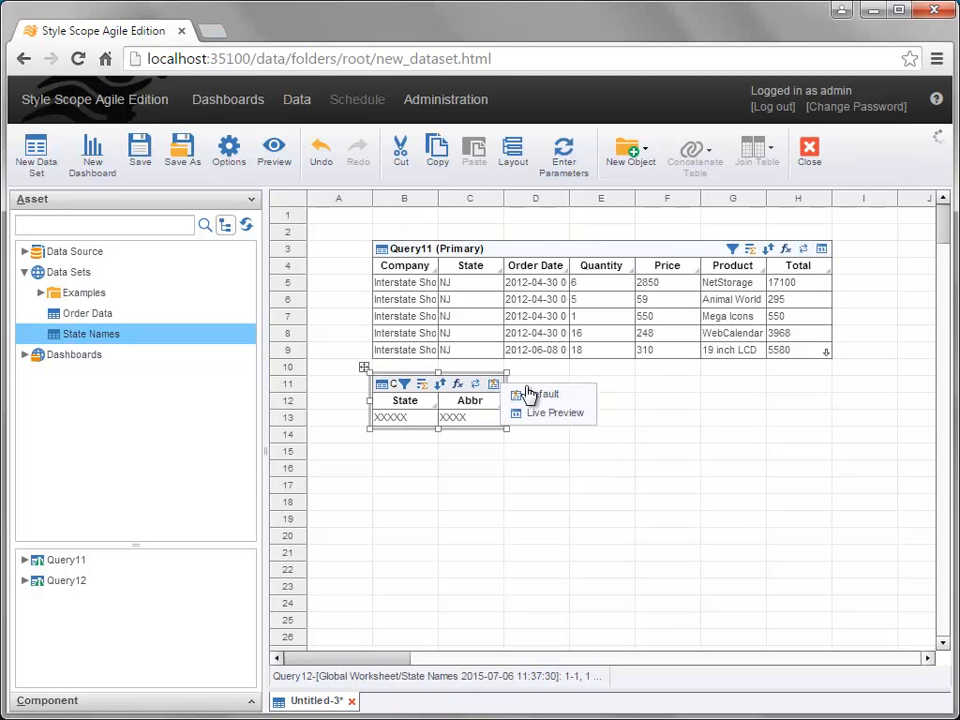
pyautogui.click(576, 414)
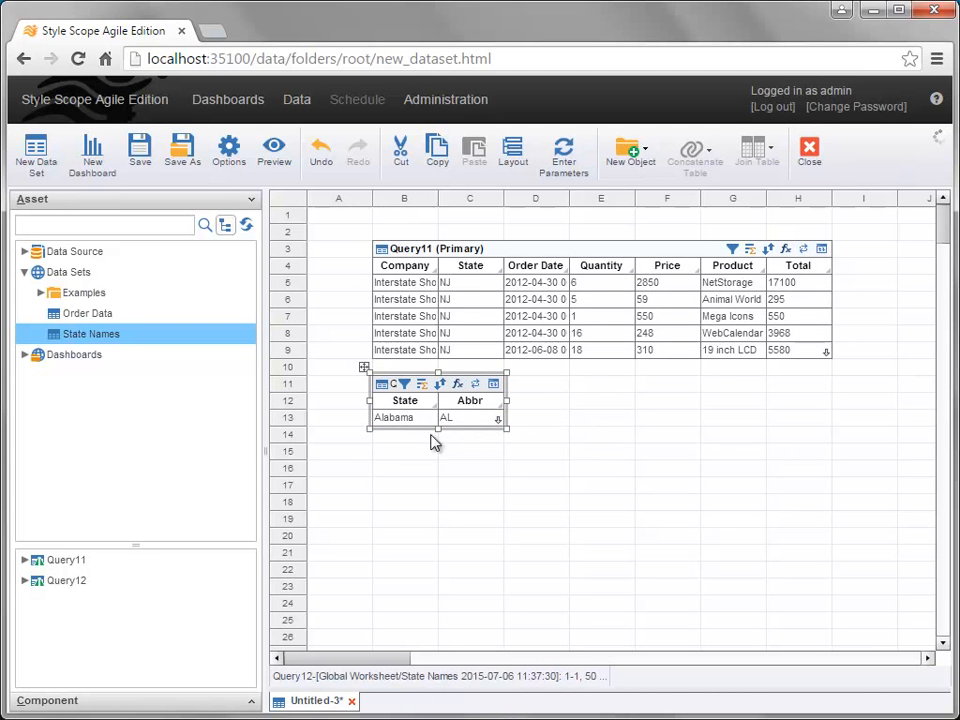
pyautogui.moveTo(439, 429); pyautogui.dragTo(450, 497)
pyautogui.click(578, 530)
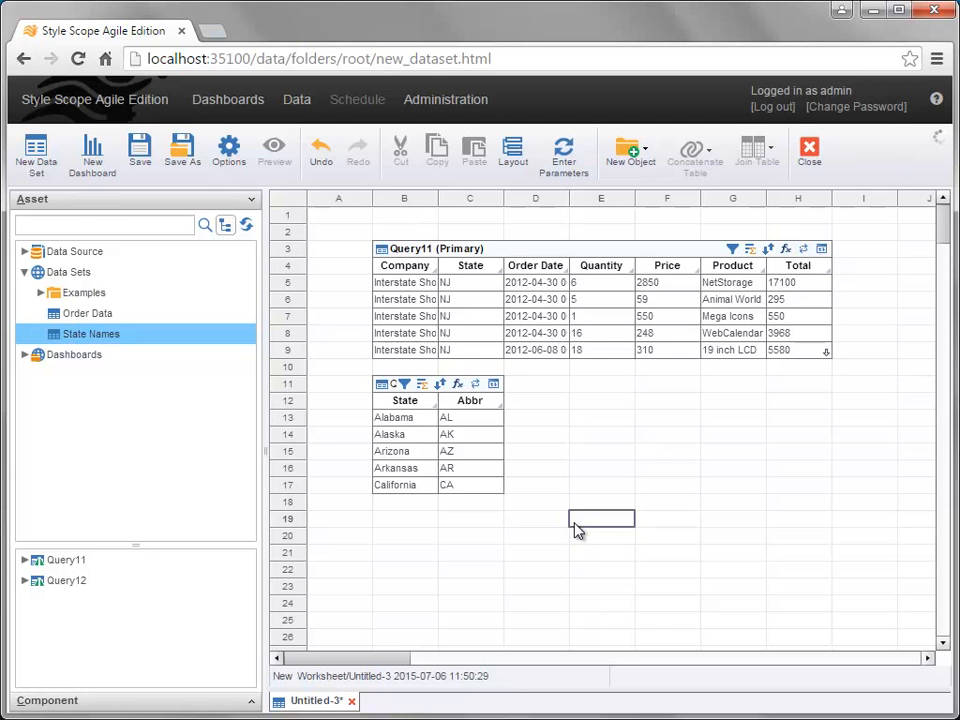
# - Rename the Query11 table as Order Data in its table properties
pyautogui.rightClick(510, 254)
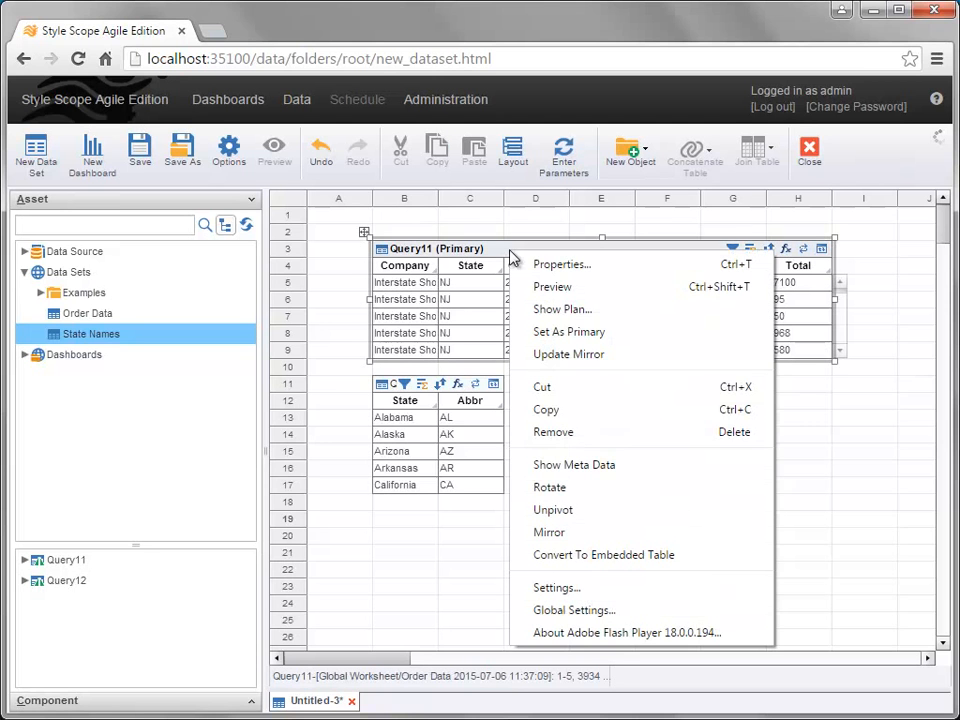
pyautogui.click(624, 268)
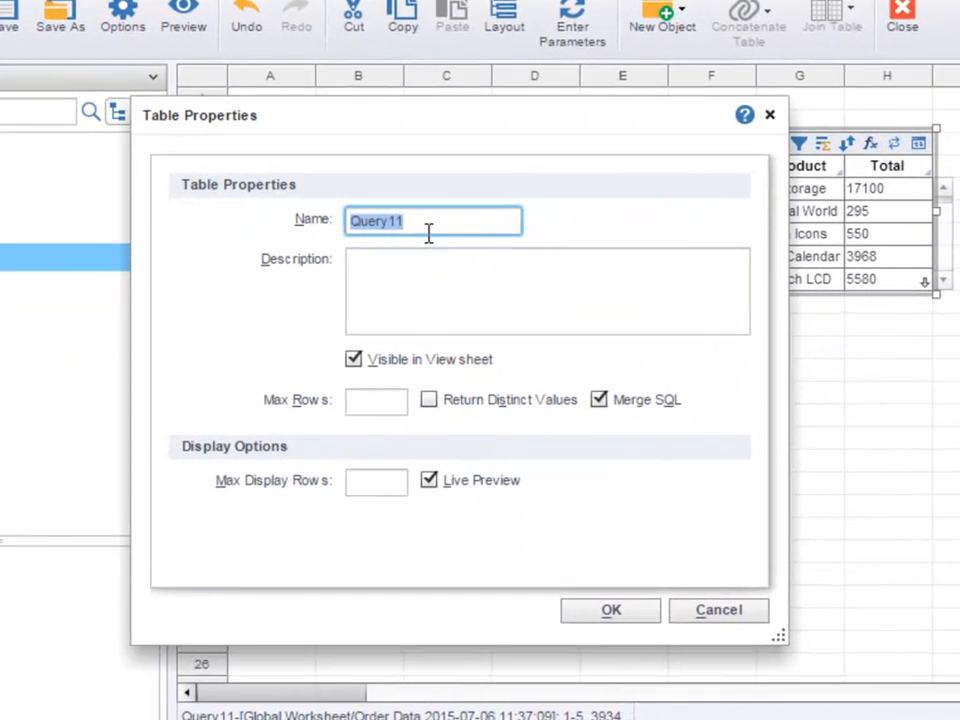
pyautogui.write('Order Data')
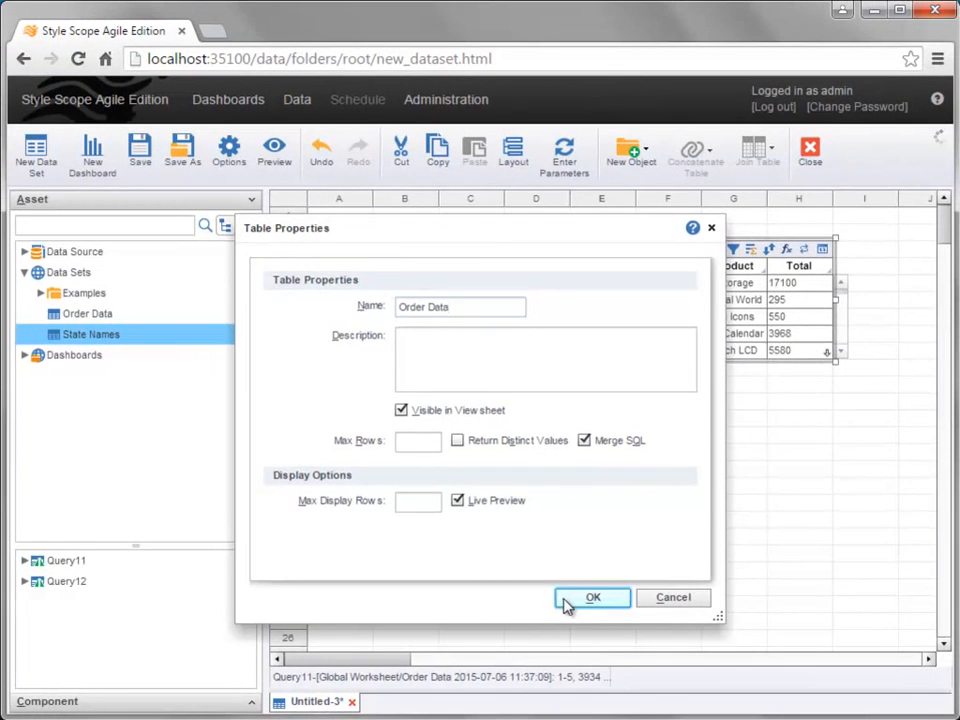
pyautogui.click(588, 608)
# - Rename the Query12 table as State Abbreviations in its table properties
pyautogui.rightClick(398, 393)
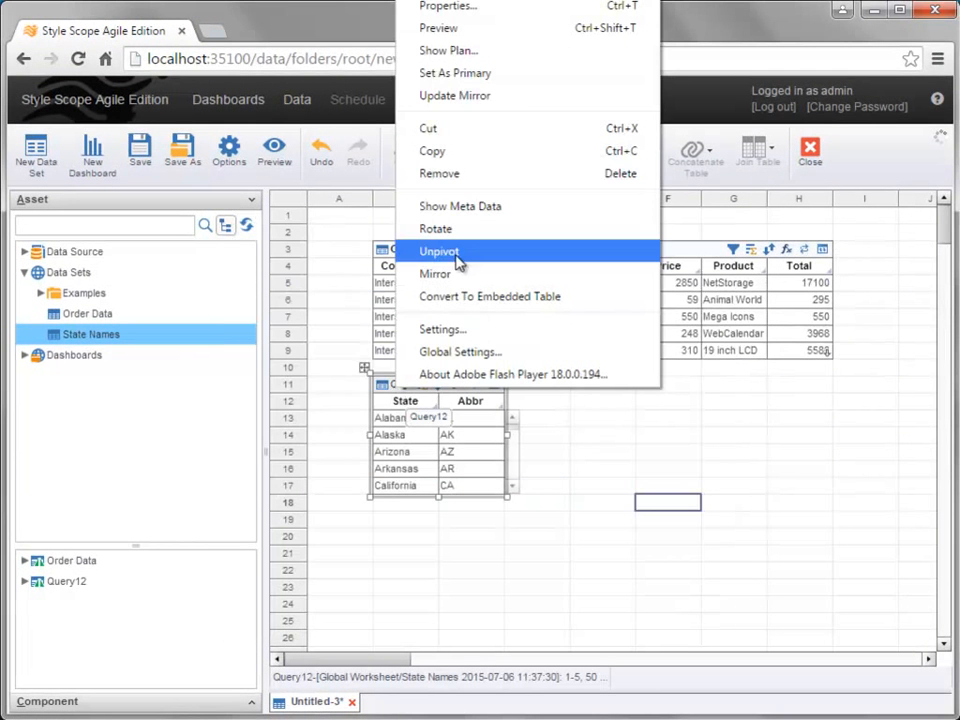
pyautogui.click(505, 14)
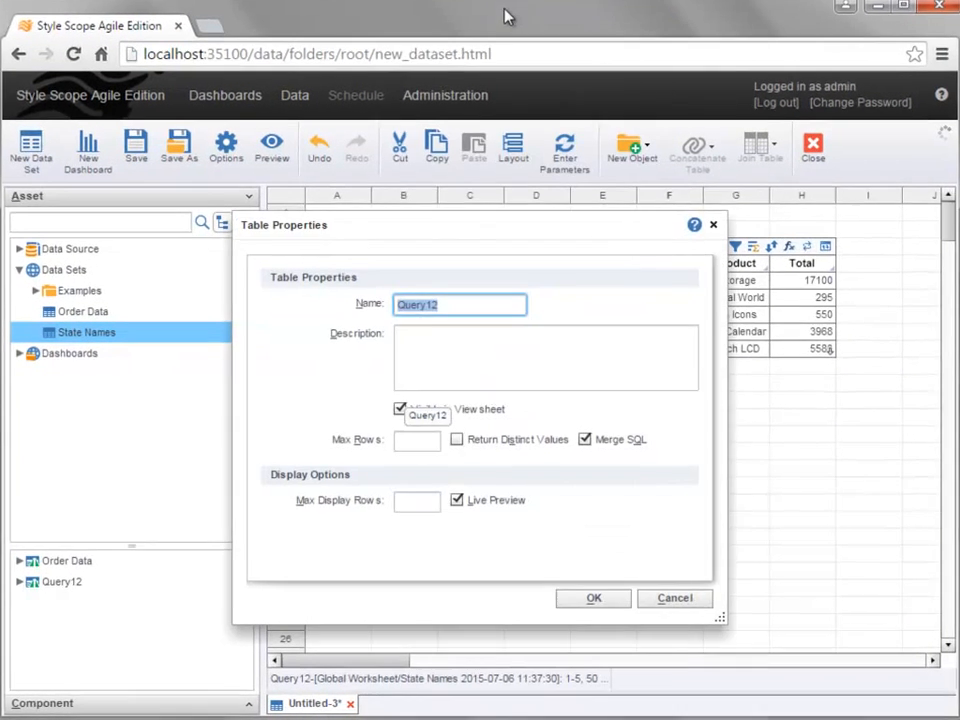
pyautogui.write('State Abbreviations')
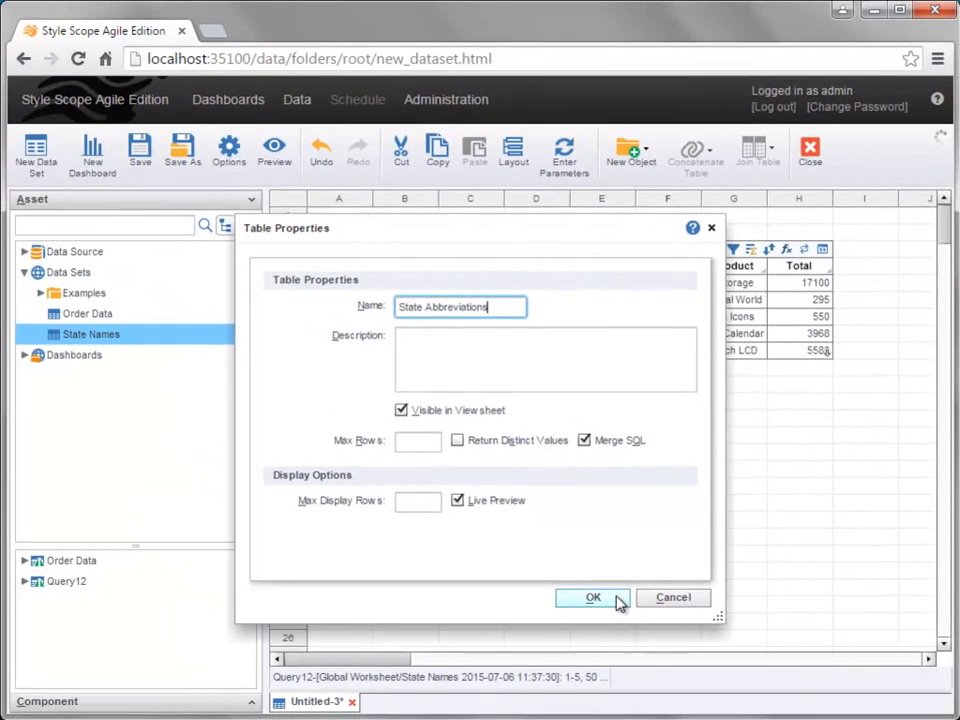
pyautogui.click(593, 597)
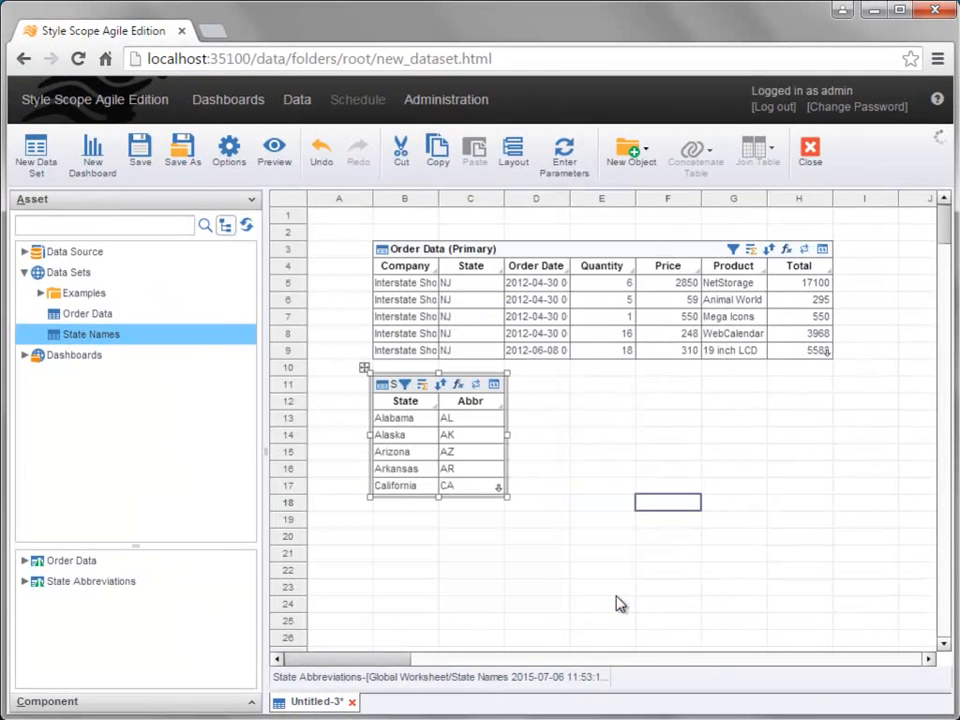
pyautogui.click(621, 536)
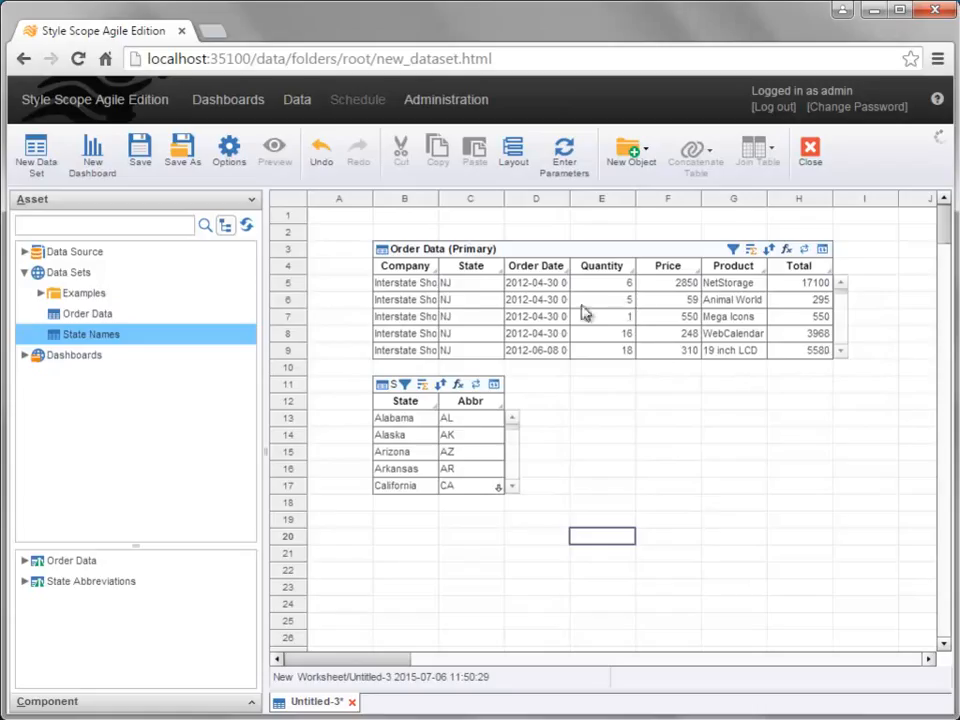
pyautogui.click(473, 311)
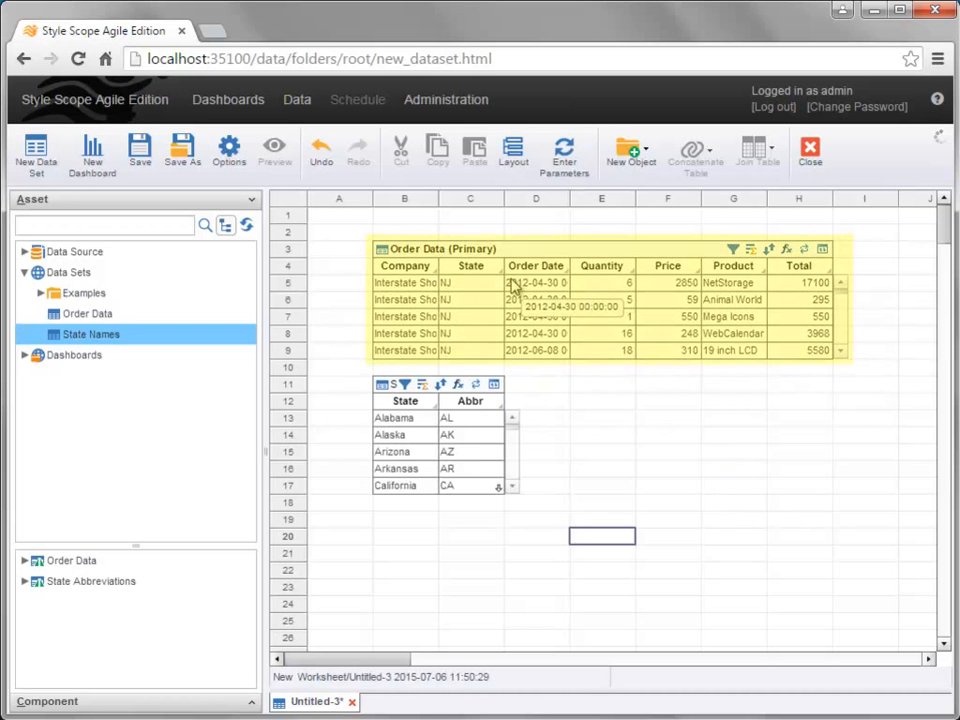
pyautogui.click(604, 570)
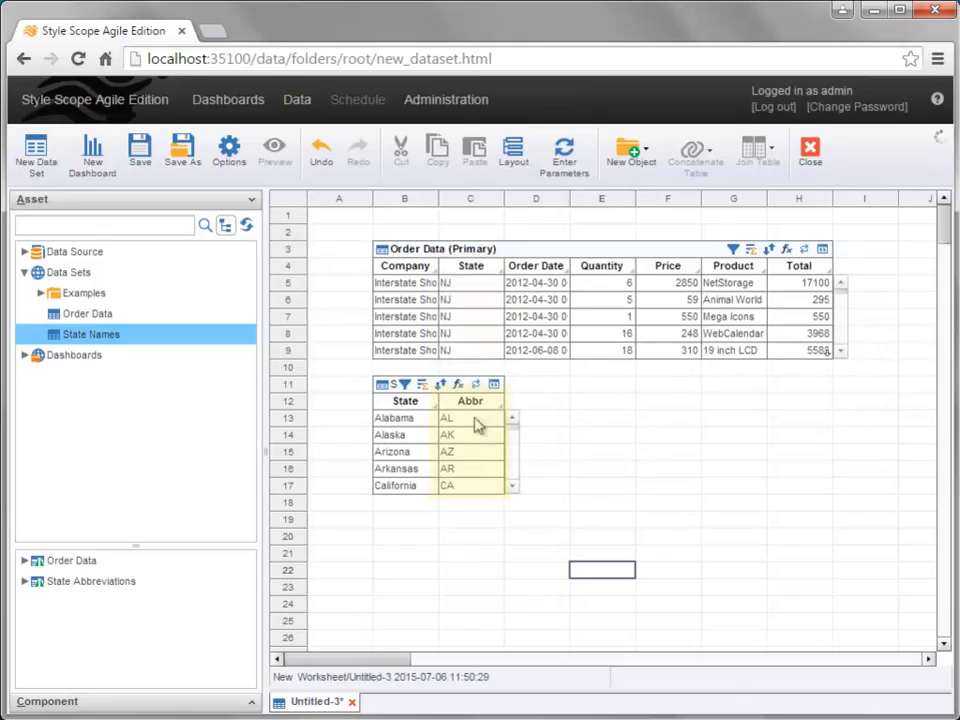
pyautogui.click(669, 527)
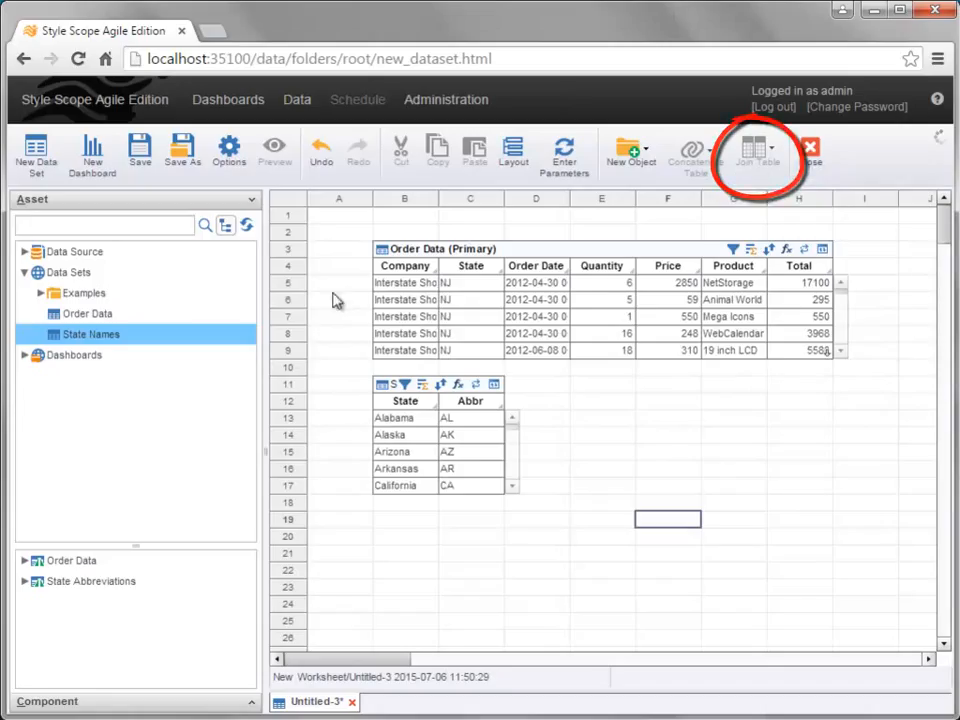
# - Create an inner join of the Order Data and State Abbreviations tables where Order Data.State equals State Abbreviations.Abbr
pyautogui.moveTo(331, 288); pyautogui.dragTo(625, 477)
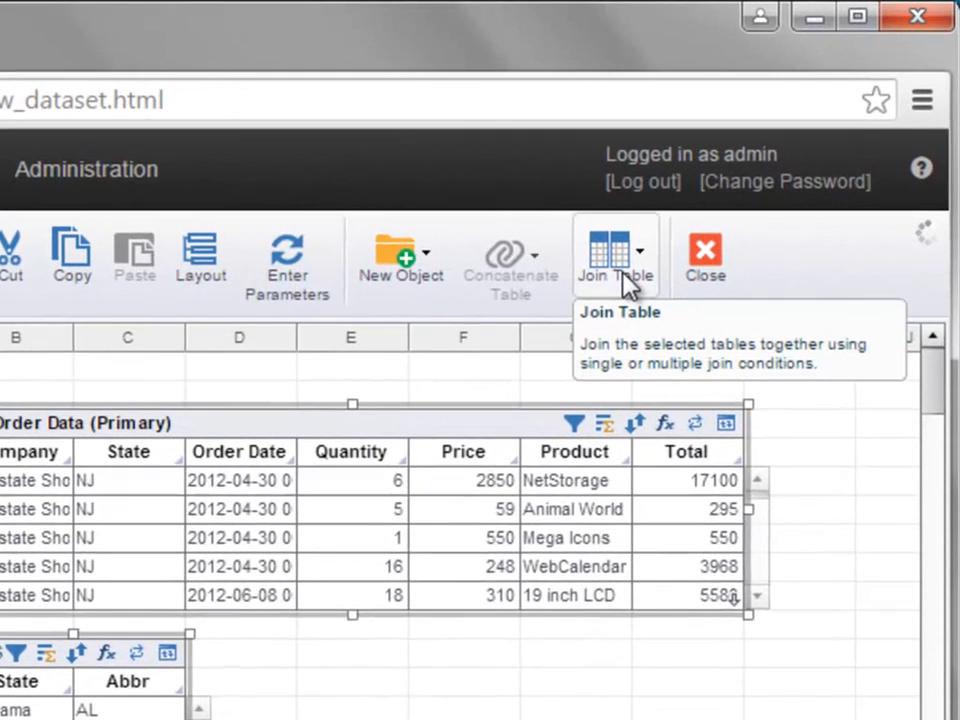
pyautogui.click(767, 168)
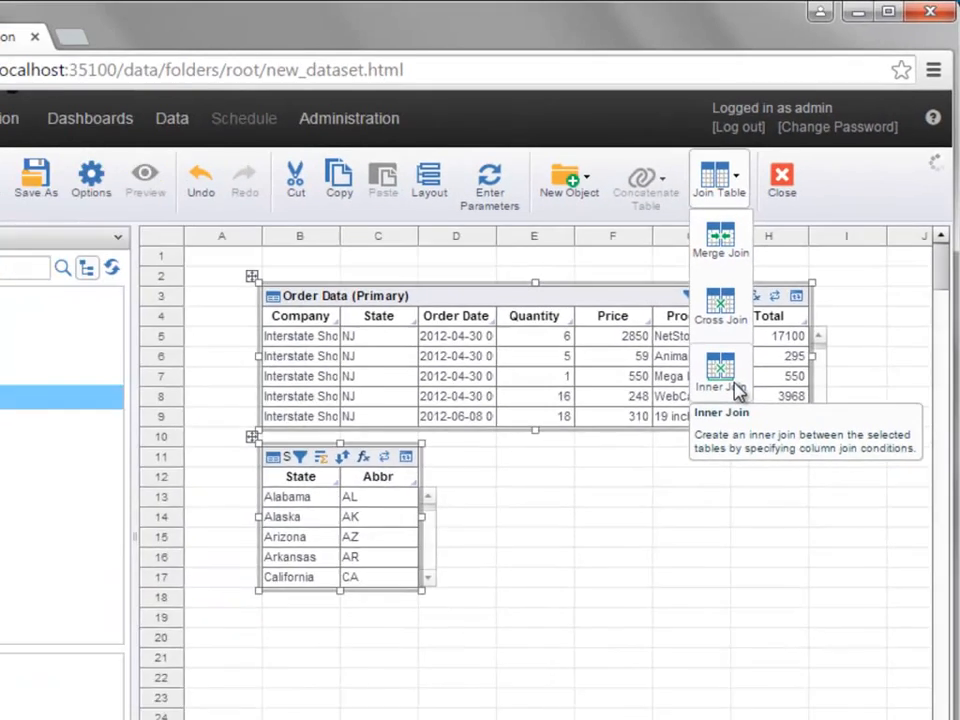
pyautogui.click(640, 548)
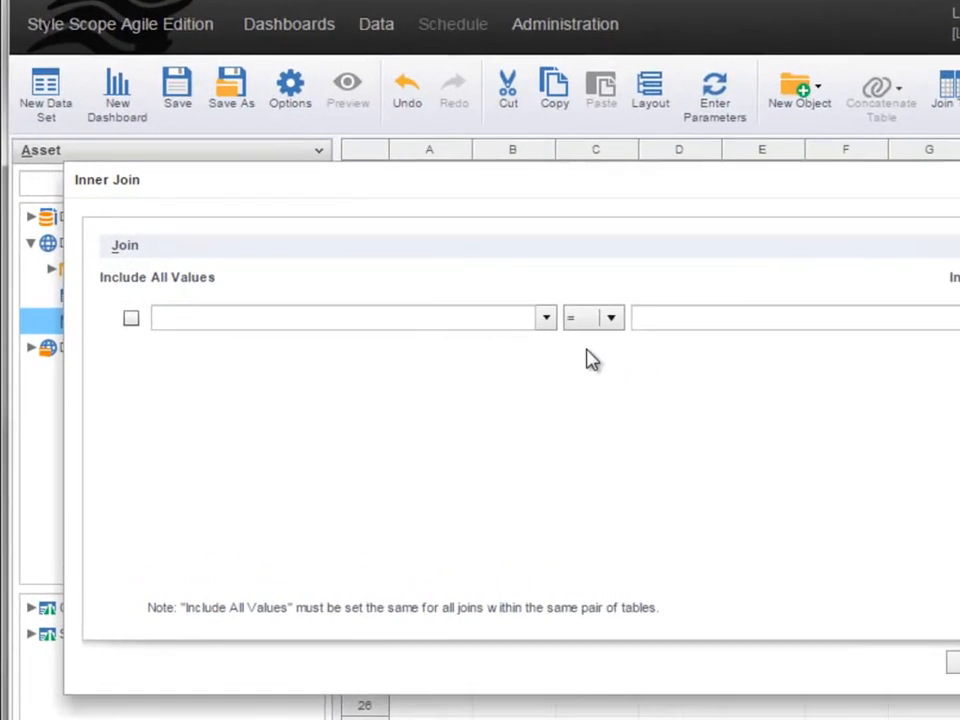
pyautogui.click(431, 331)
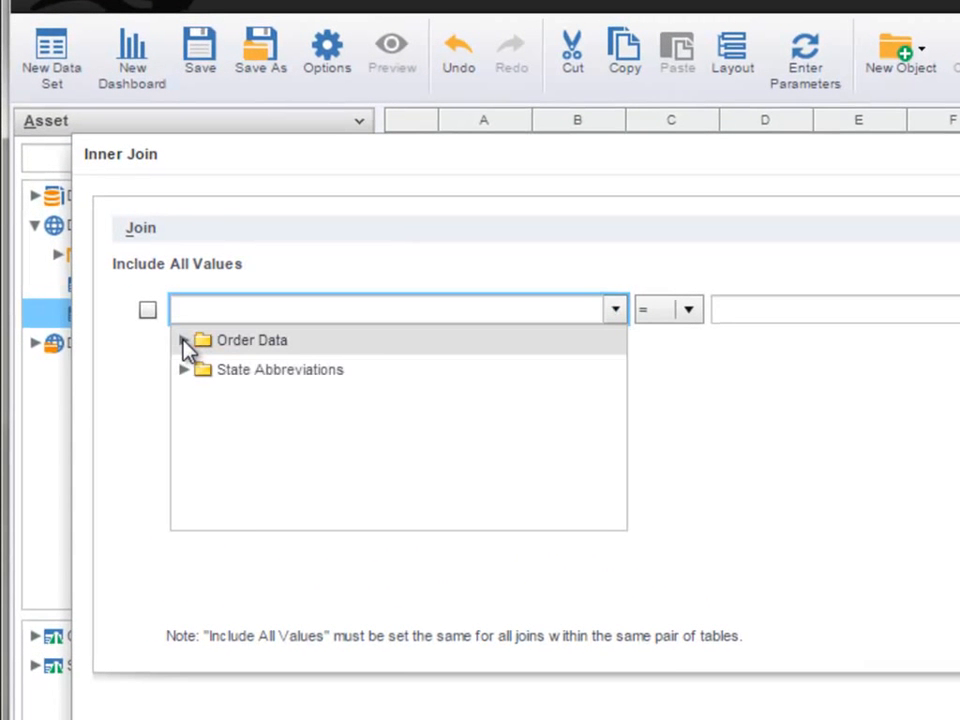
pyautogui.click(183, 342)
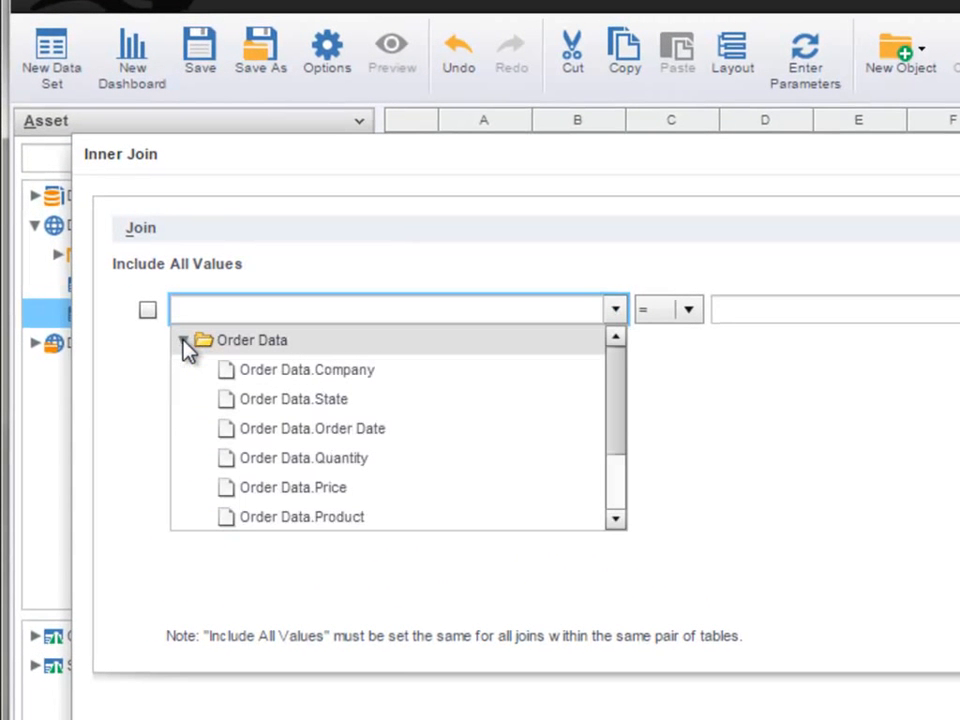
pyautogui.click(384, 408)
pyautogui.click(959, 309)
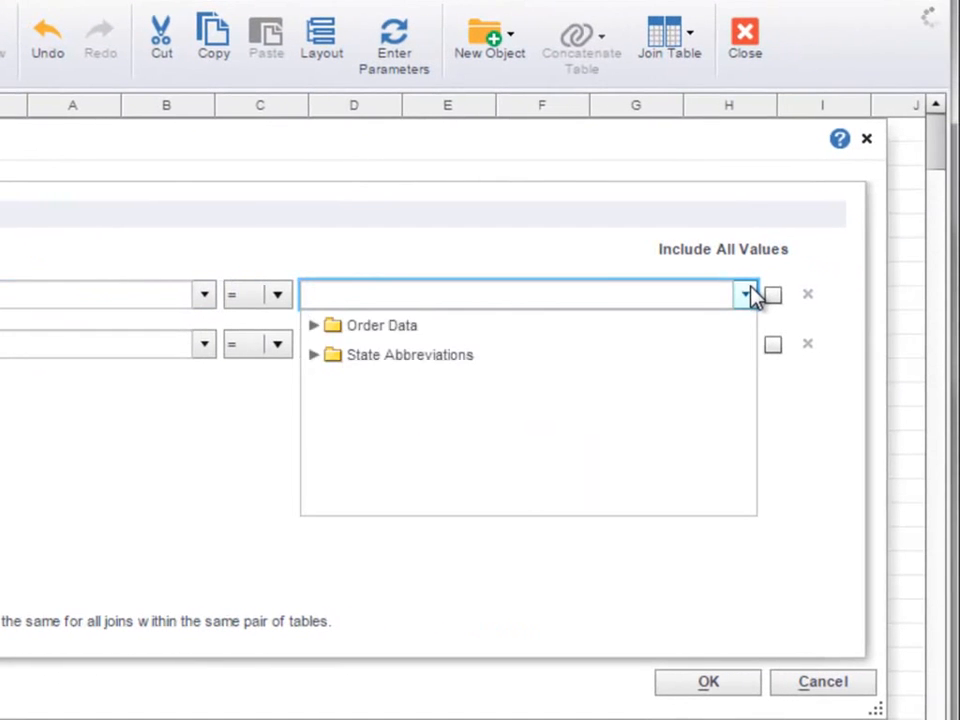
pyautogui.click(314, 357)
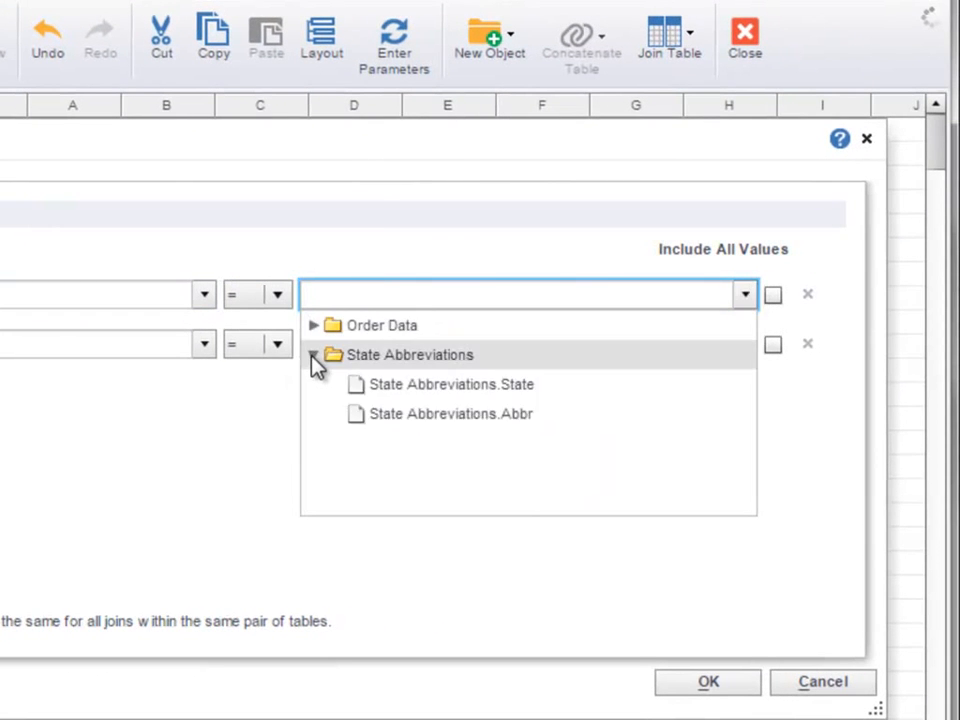
pyautogui.click(565, 420)
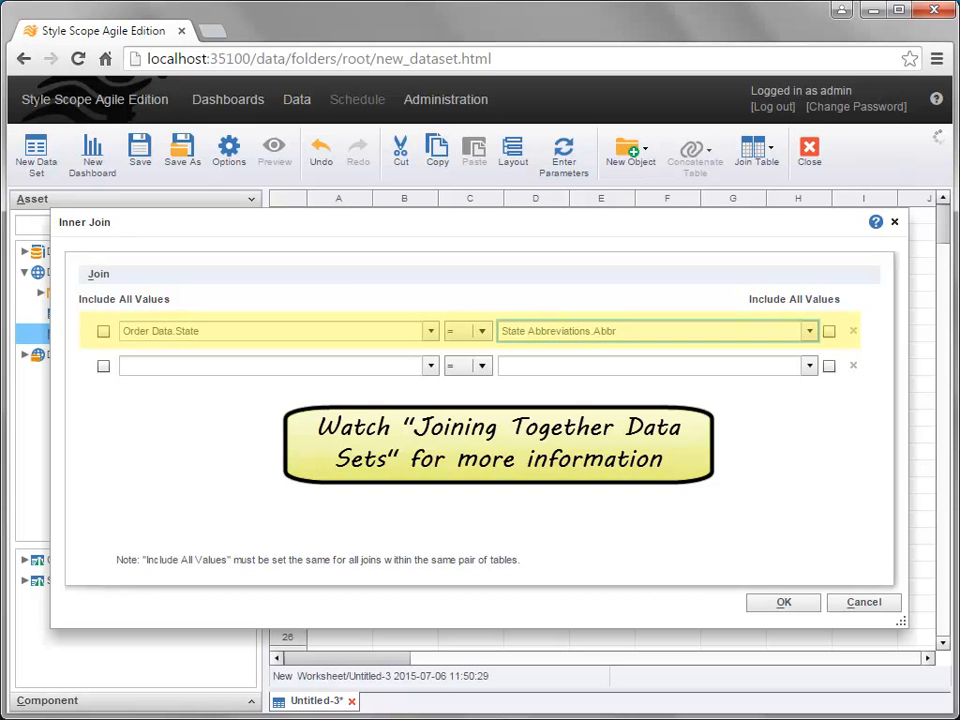
pyautogui.click(796, 607)
pyautogui.click(792, 558)
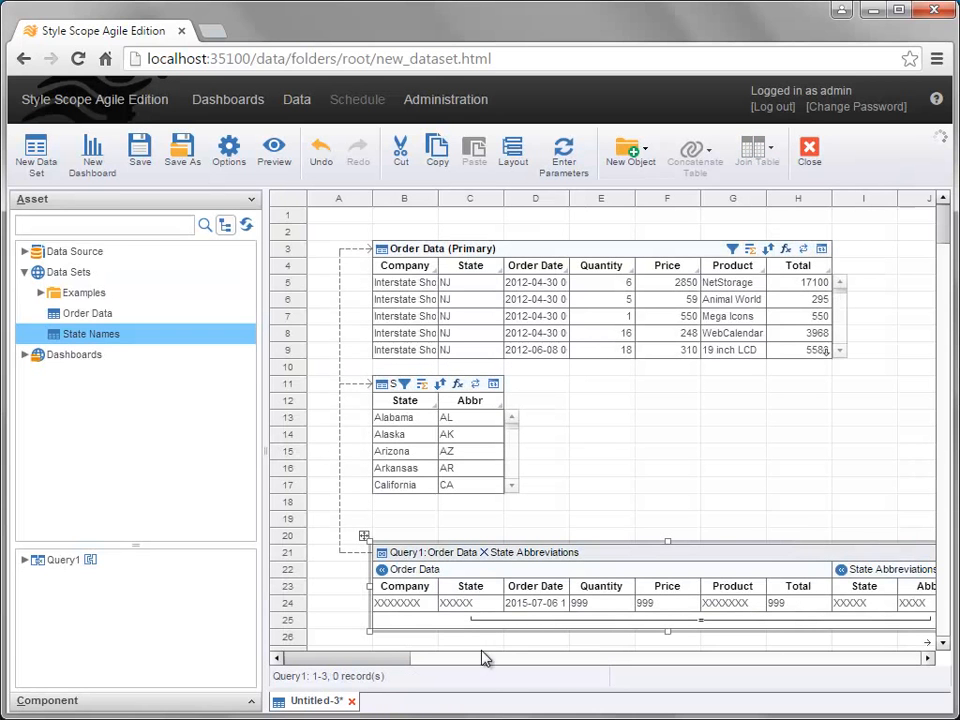
# - Switch the joined Query1 table to Live Preview and extend it to show eleven data rows
pyautogui.moveTo(392, 660); pyautogui.dragTo(400, 660)
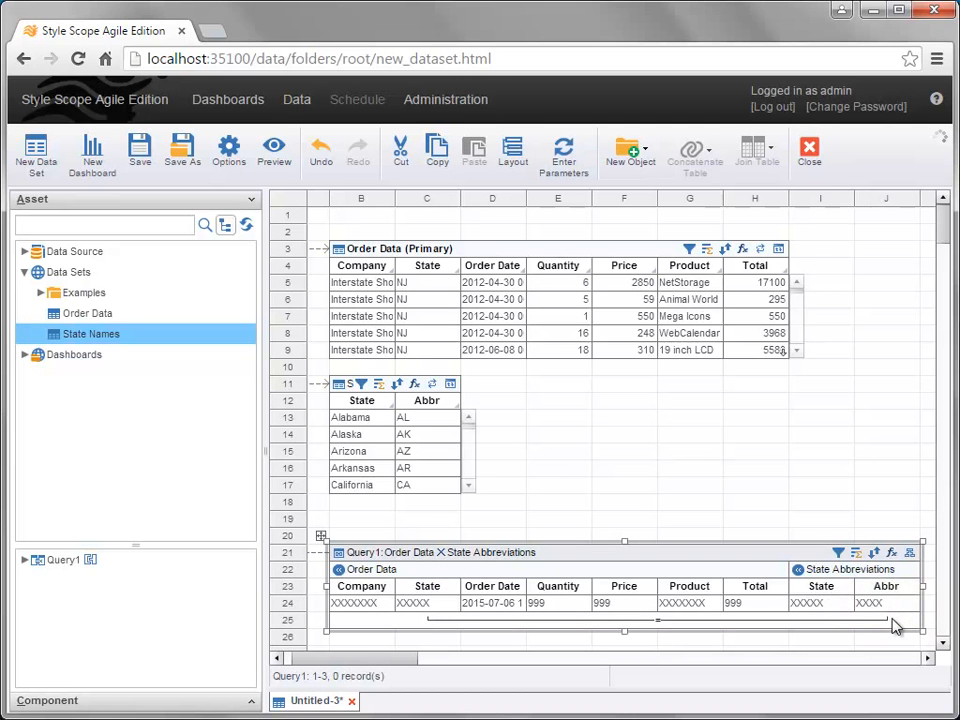
pyautogui.moveTo(943, 228); pyautogui.dragTo(948, 257)
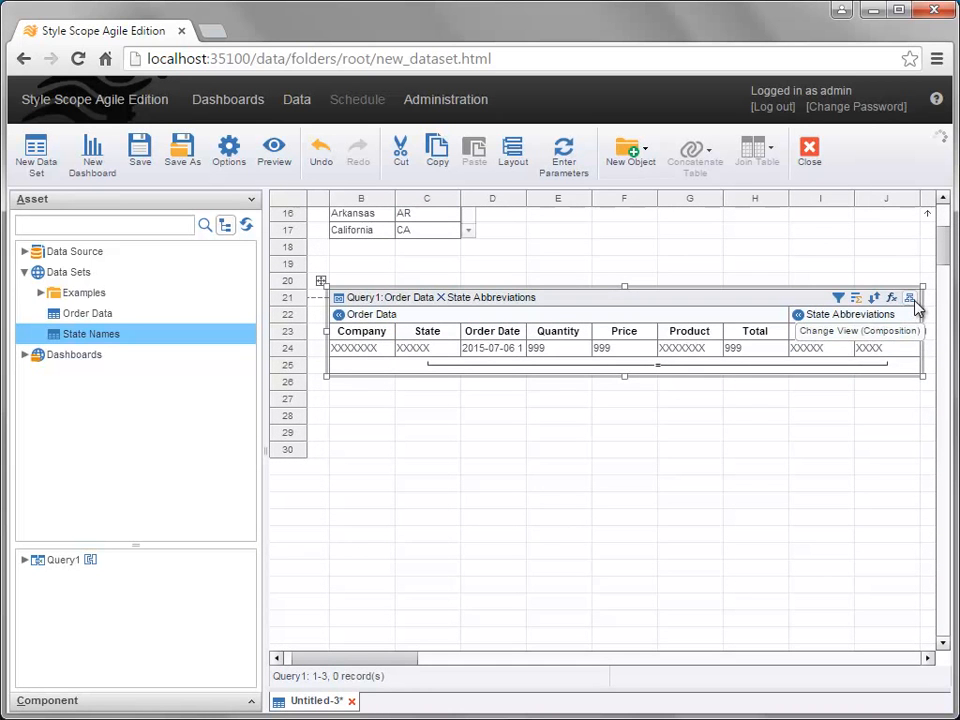
pyautogui.click(910, 299)
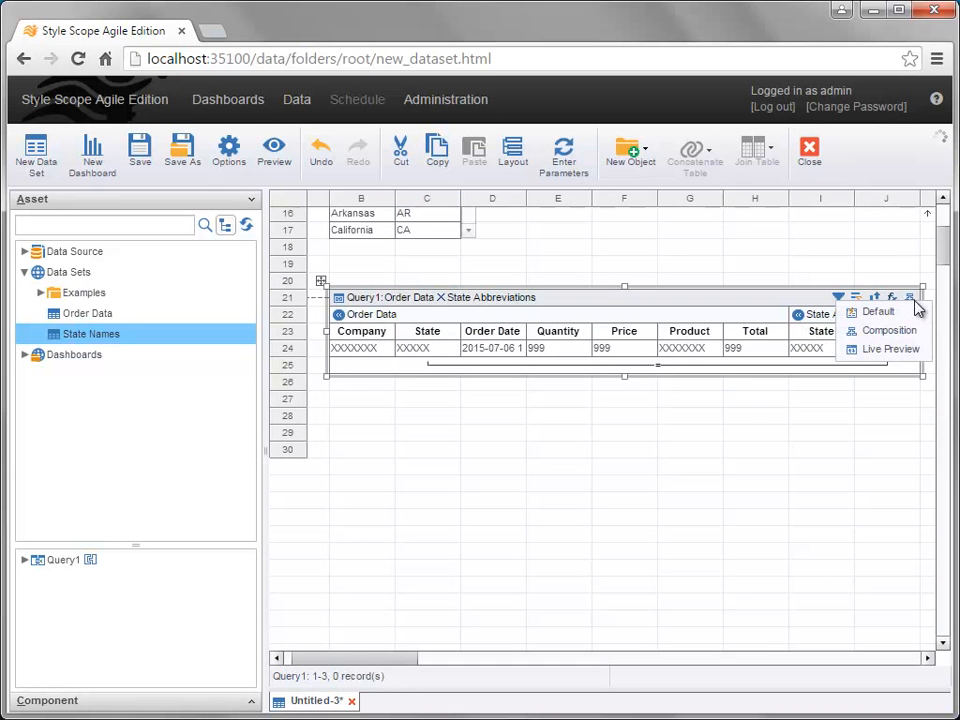
pyautogui.click(893, 349)
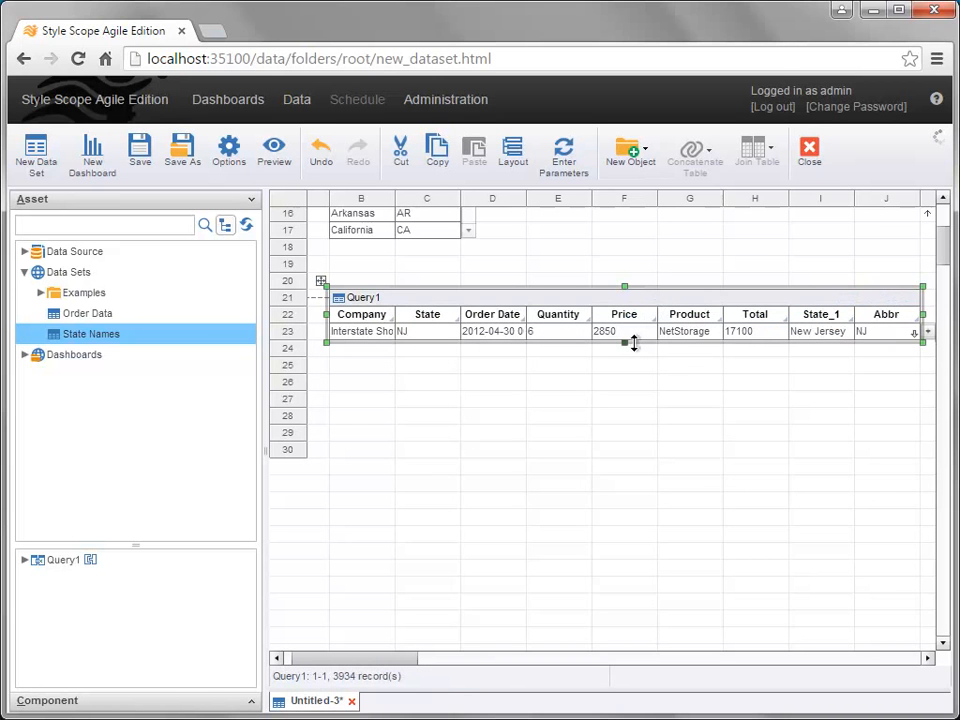
pyautogui.moveTo(626, 345); pyautogui.dragTo(637, 508)
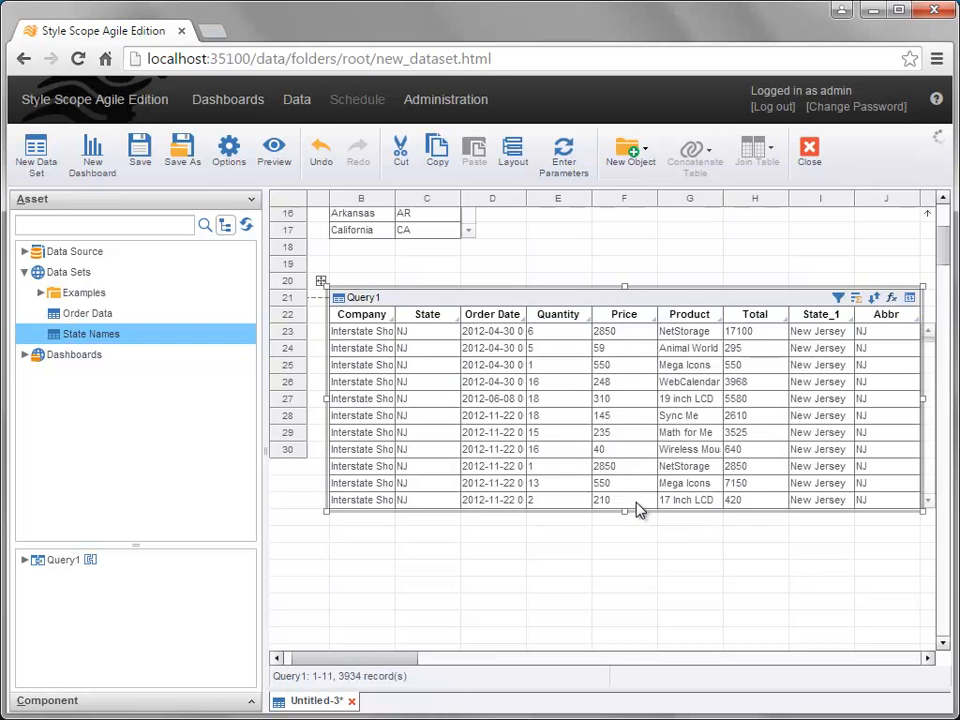
# - Remove the joined Query1 table and recreate the inner join by linking the State column of Order Data directly to the Abbr column of State Abbreviations
pyautogui.click(427, 372)
pyautogui.scroll(1, 945, 255)
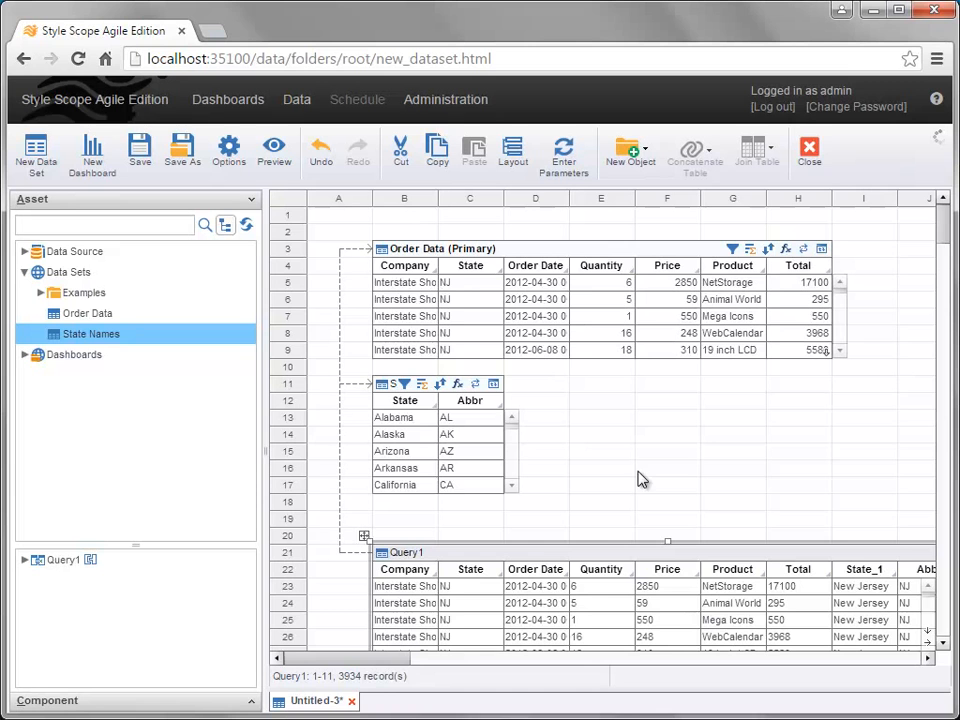
pyautogui.rightClick(545, 557)
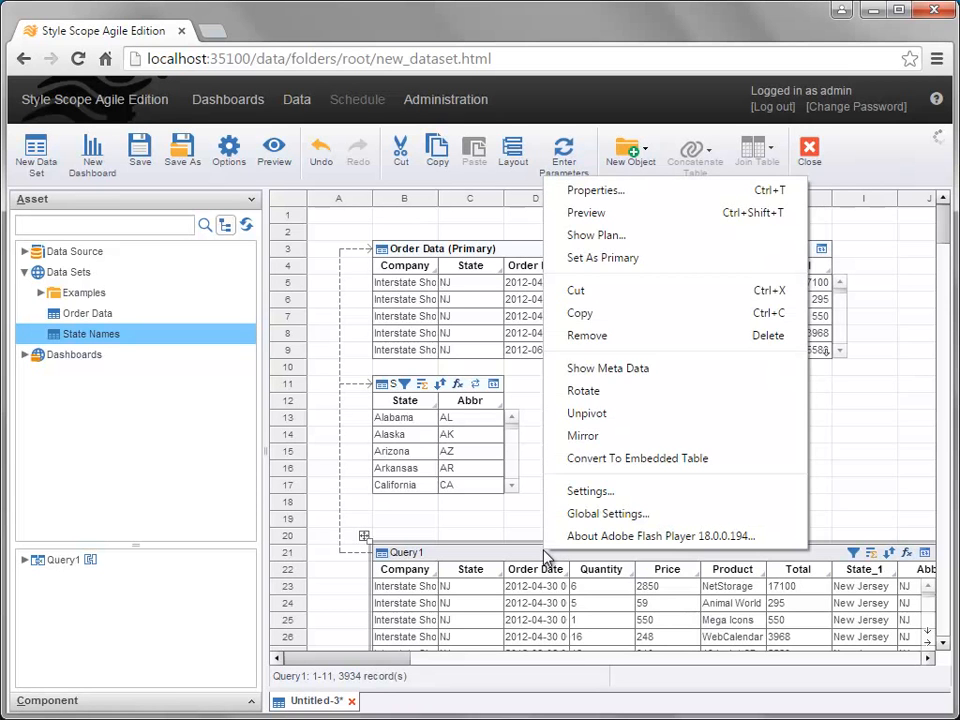
pyautogui.click(572, 337)
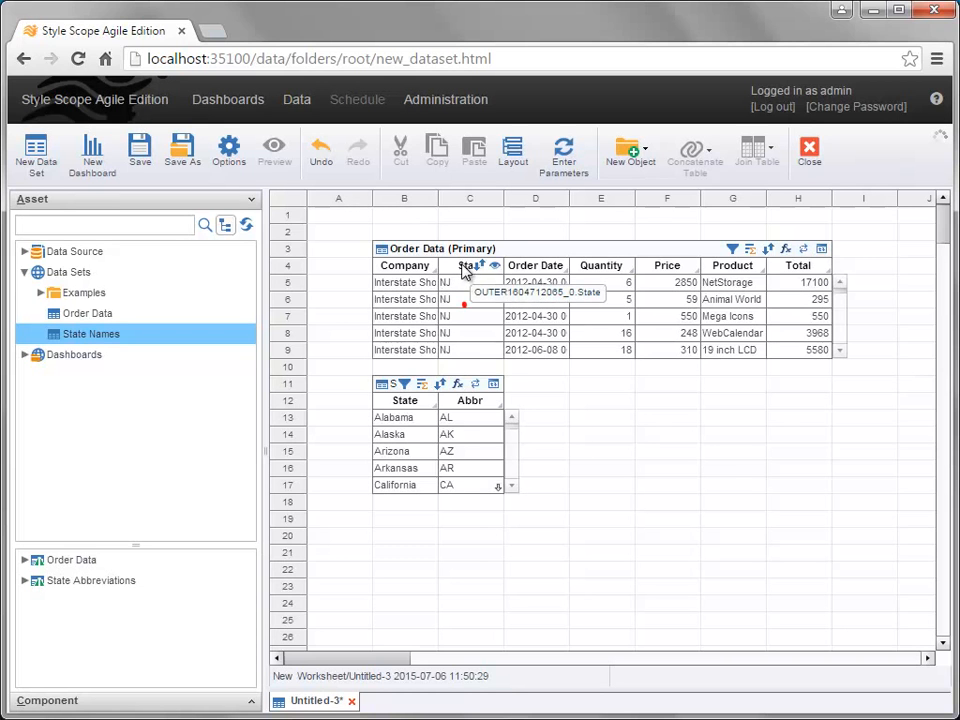
pyautogui.moveTo(463, 272); pyautogui.dragTo(458, 414)
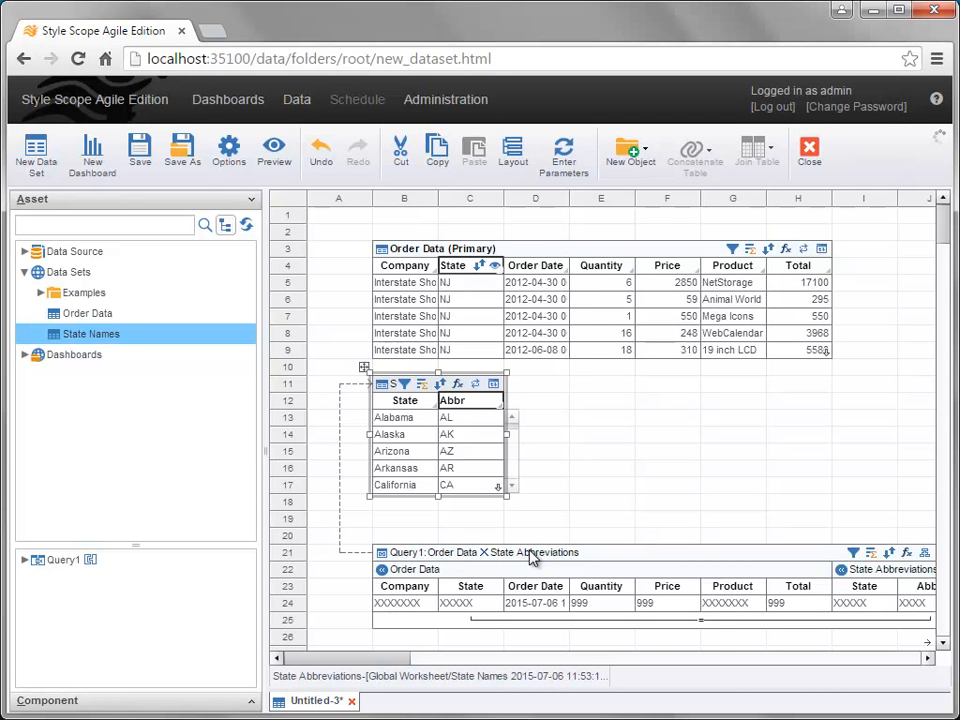
# - Set the recreated join table to Live Preview and lengthen it to show eight data rows
pyautogui.moveTo(943, 210); pyautogui.dragTo(948, 245)
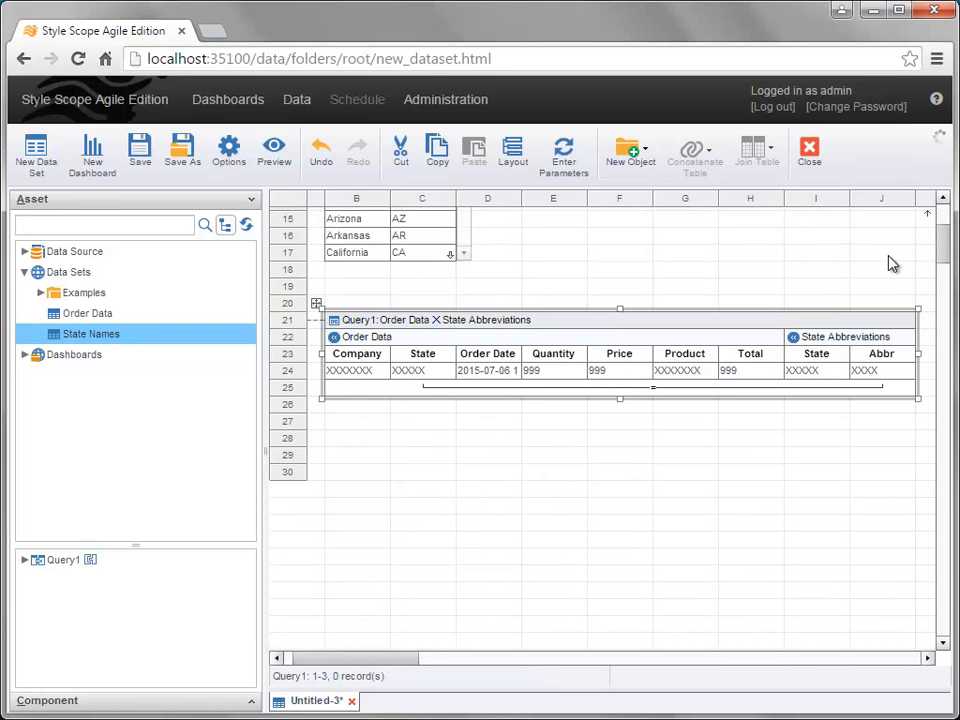
pyautogui.click(906, 321)
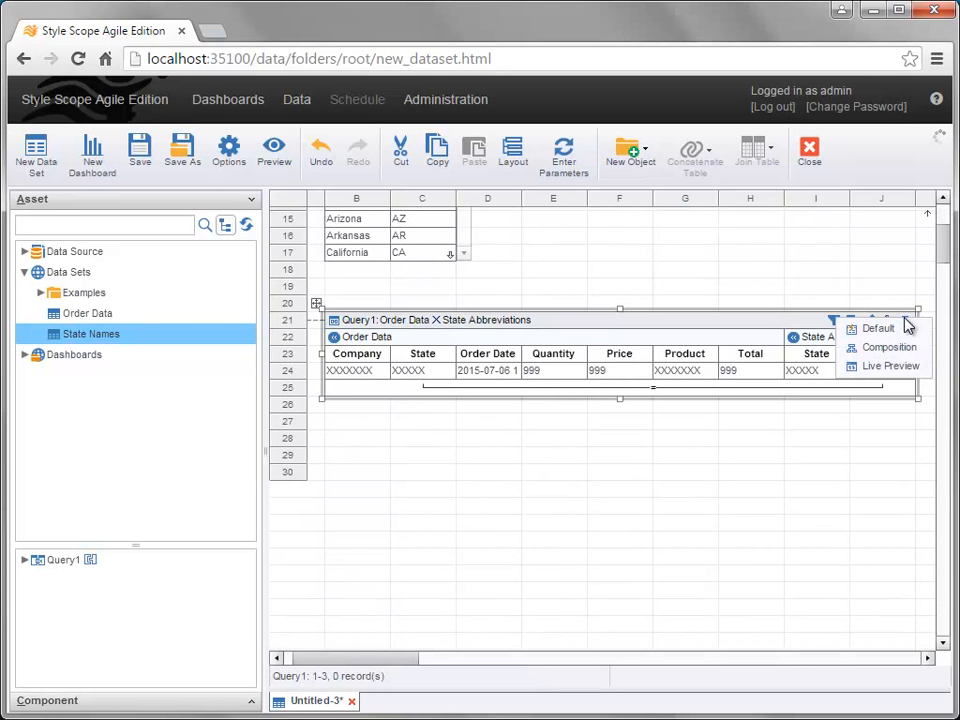
pyautogui.click(892, 366)
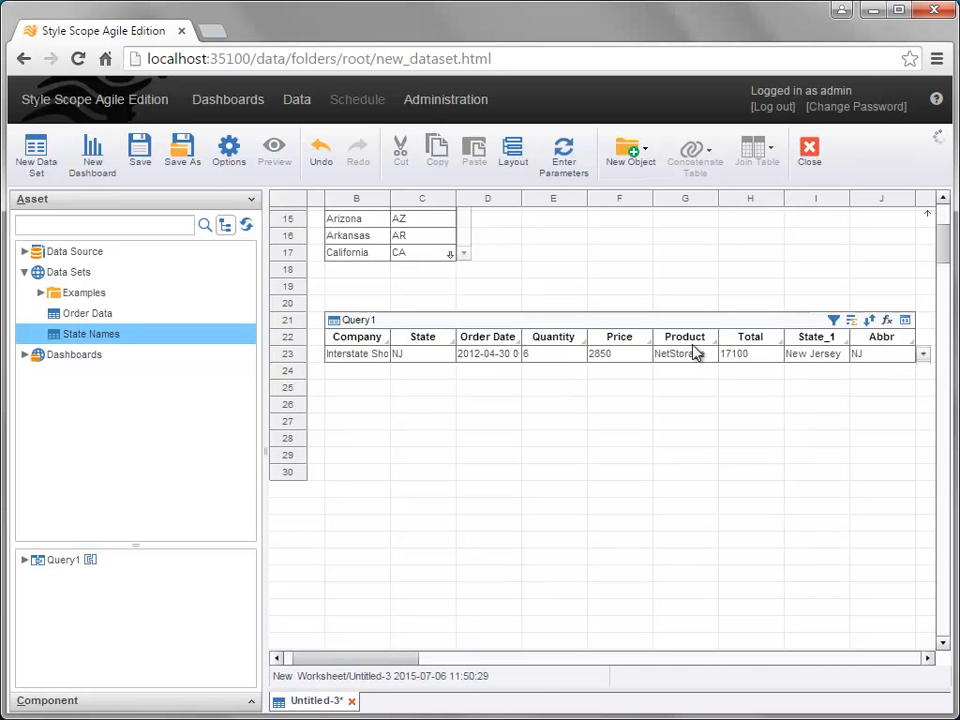
pyautogui.click(643, 354)
pyautogui.moveTo(620, 366); pyautogui.dragTo(621, 485)
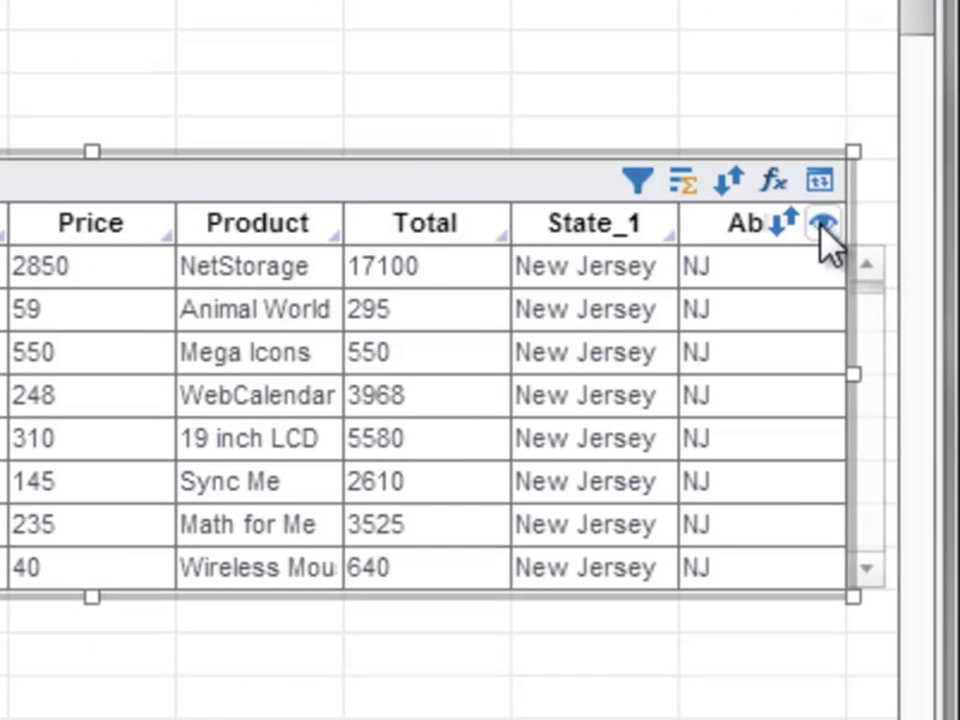
# - Hide the joined table's Abbr column, checking it in the Default view before returning to Live Preview
pyautogui.click(823, 226)
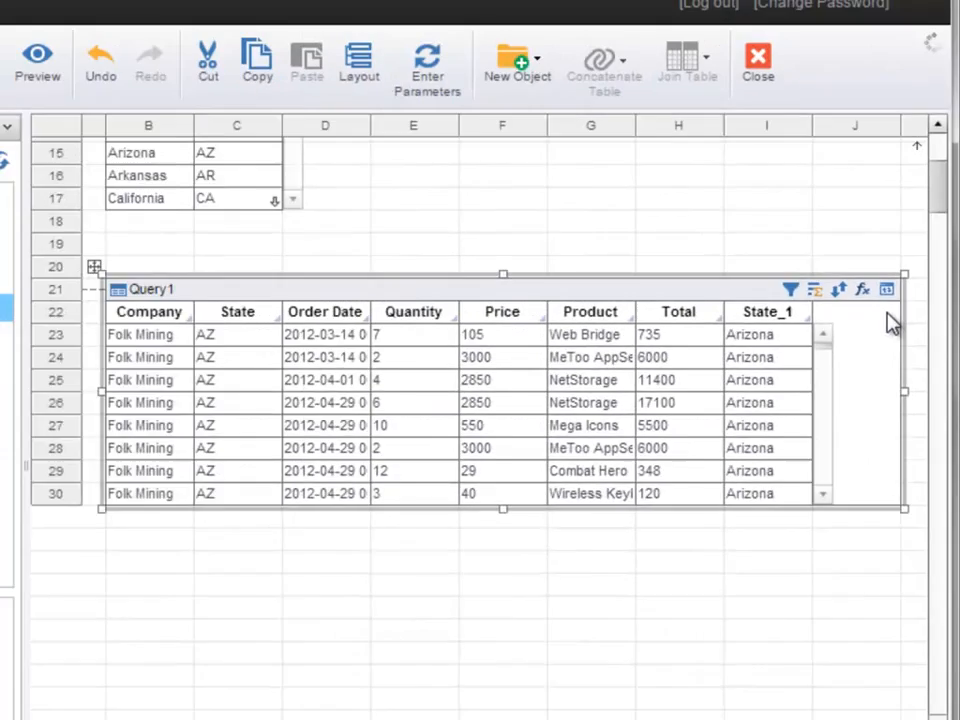
pyautogui.click(666, 583)
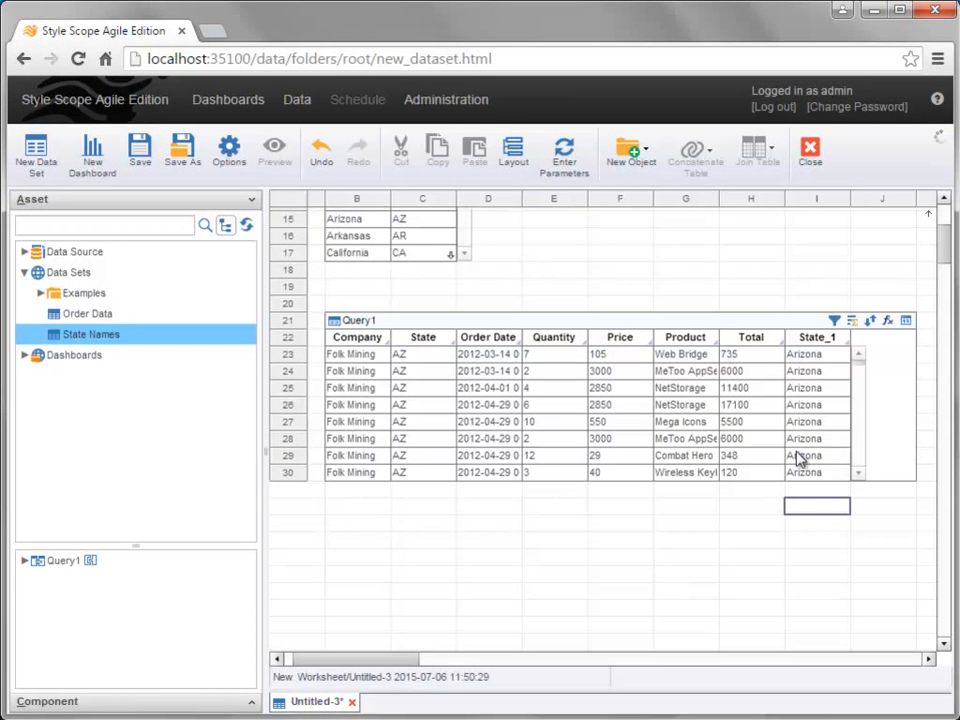
pyautogui.click(907, 324)
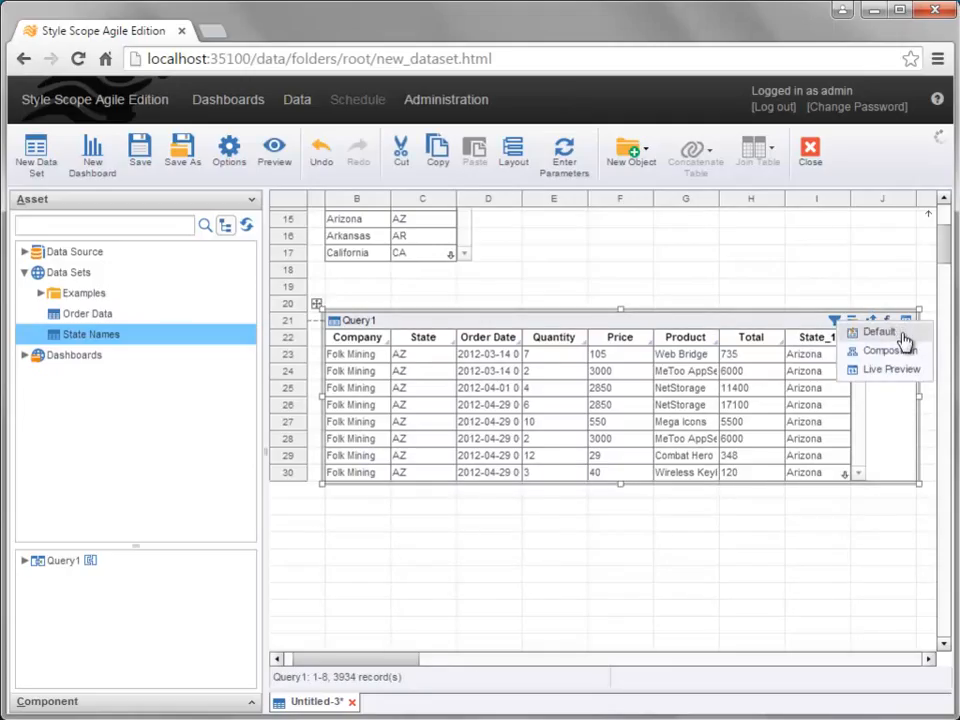
pyautogui.click(880, 332)
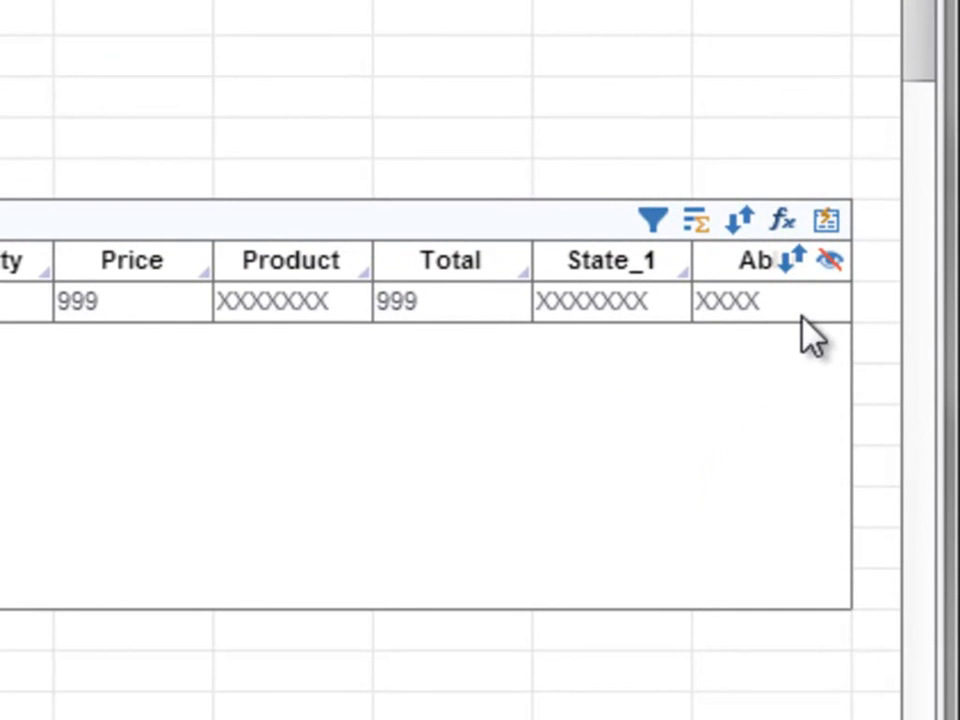
pyautogui.click(832, 264)
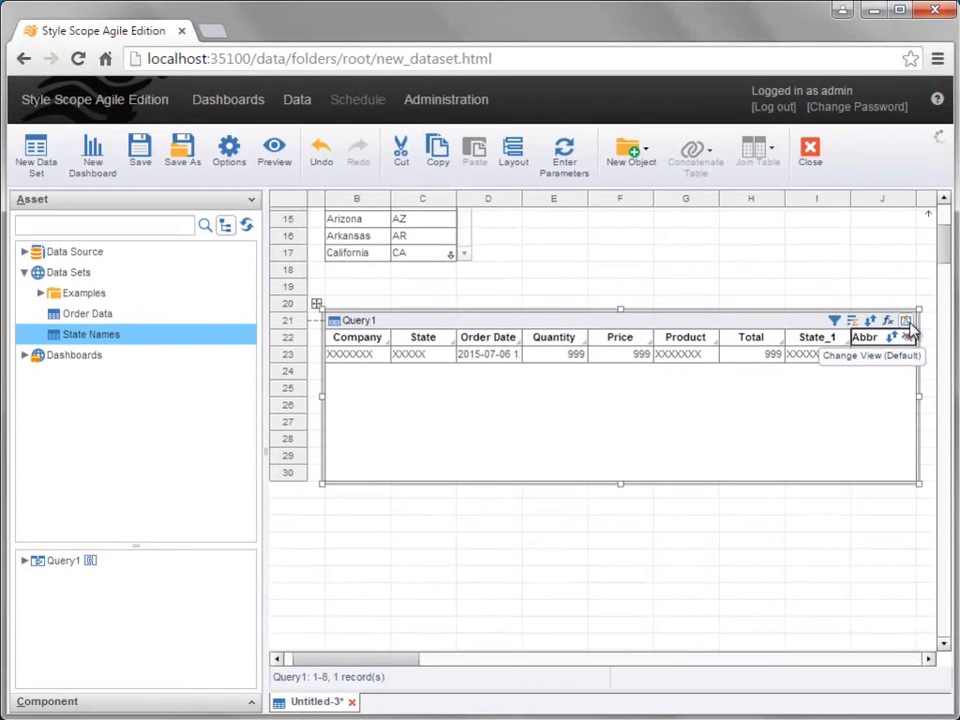
pyautogui.click(828, 221)
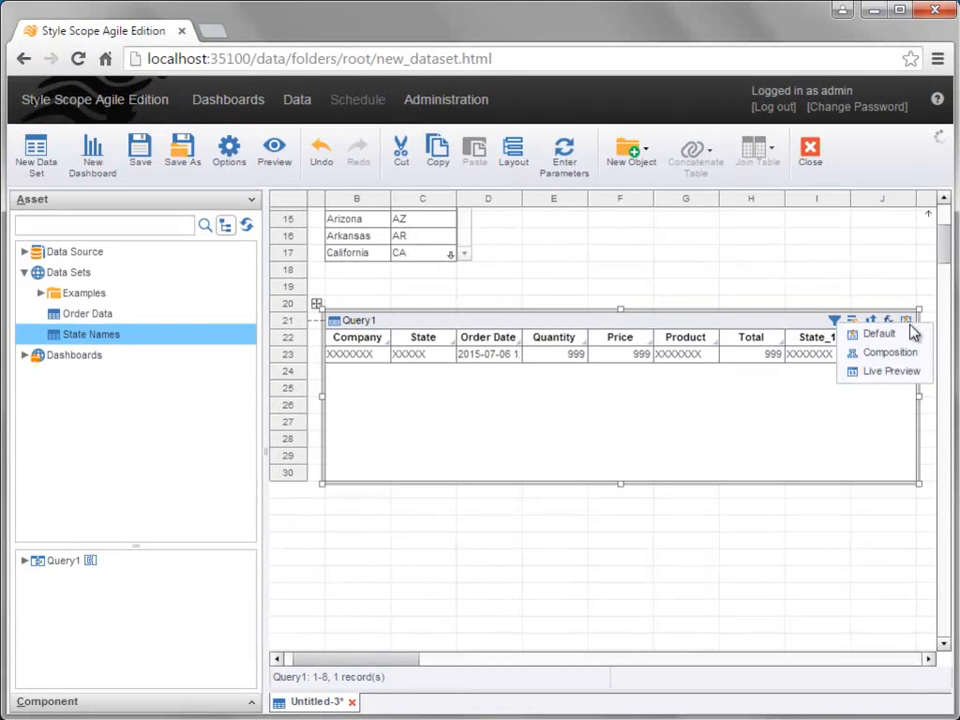
pyautogui.click(902, 371)
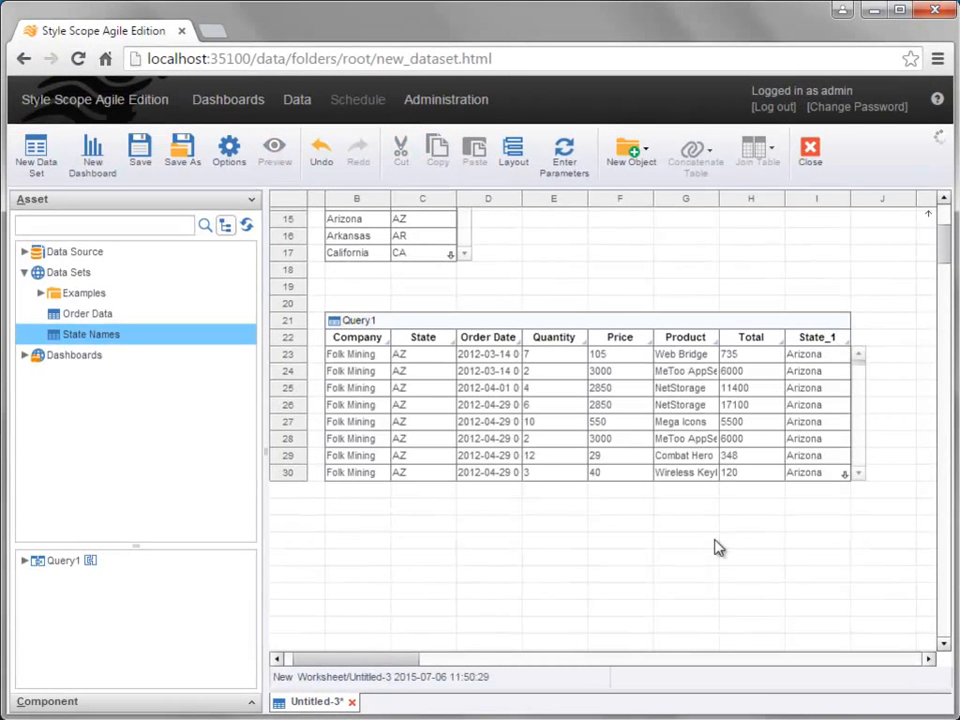
# - Rename the State_1 column of the joined table as State Name
pyautogui.click(812, 338)
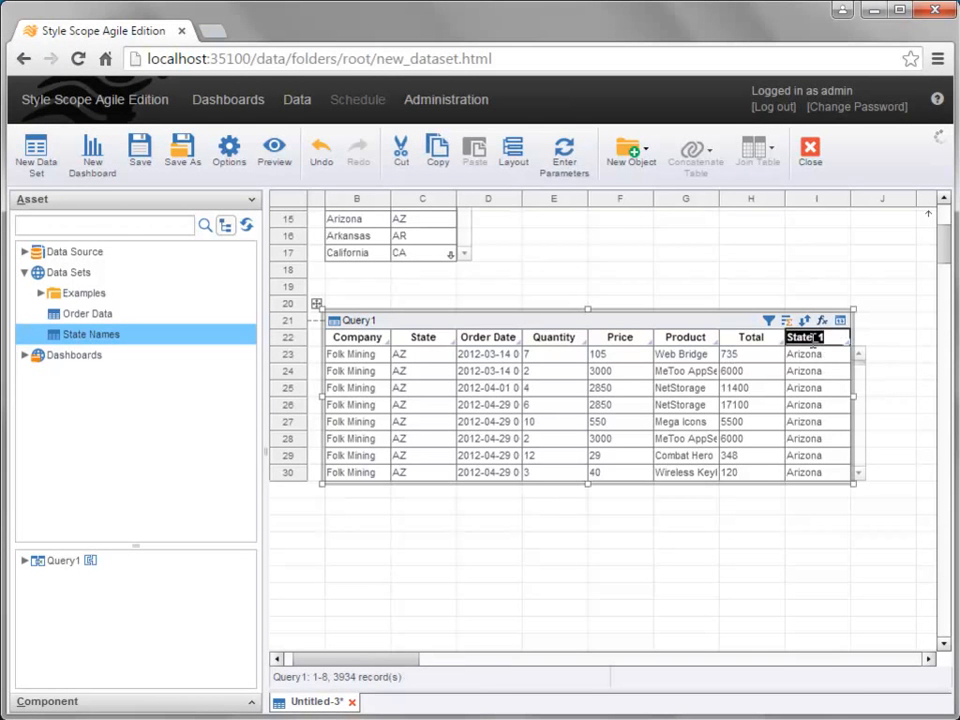
pyautogui.write('State Name')
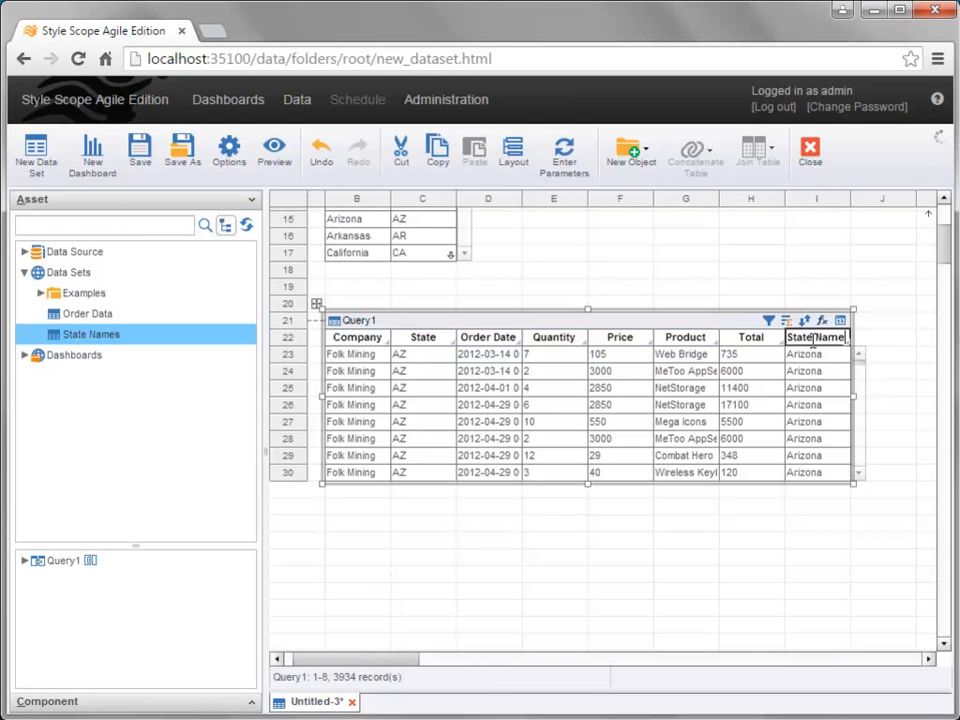
pyautogui.click(831, 506)
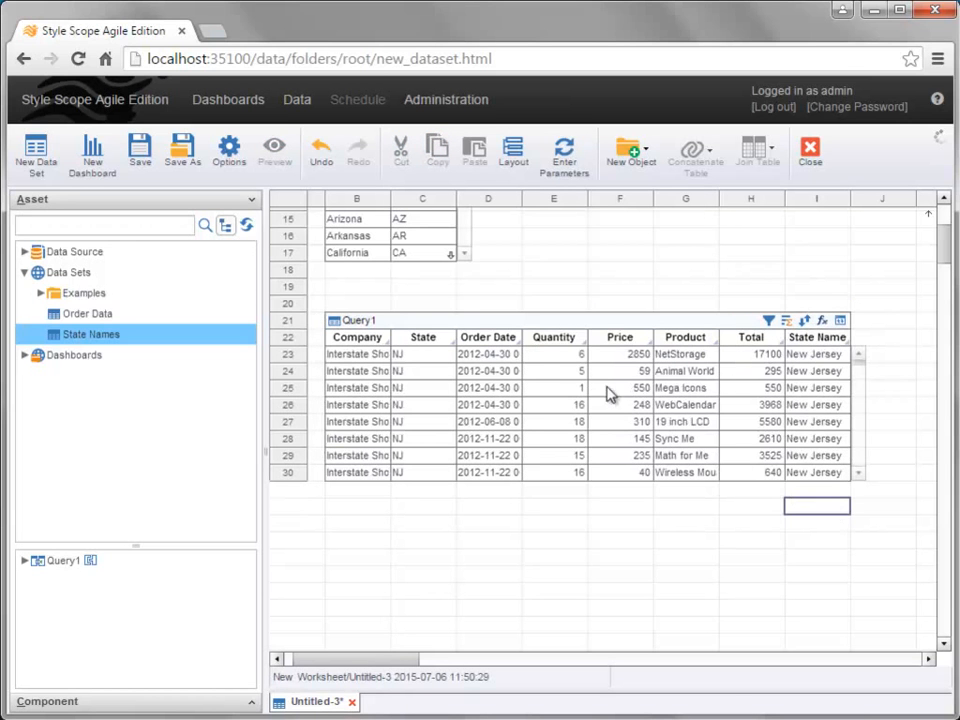
# - Rename the Query1 table as Order Data Final in its table properties
pyautogui.rightClick(476, 322)
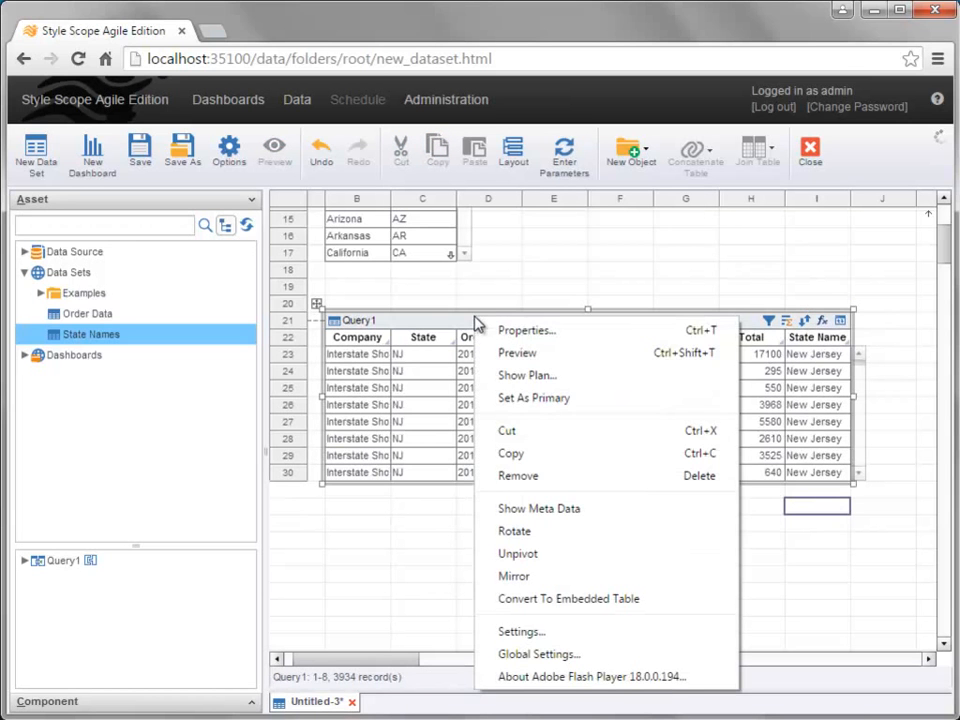
pyautogui.click(586, 344)
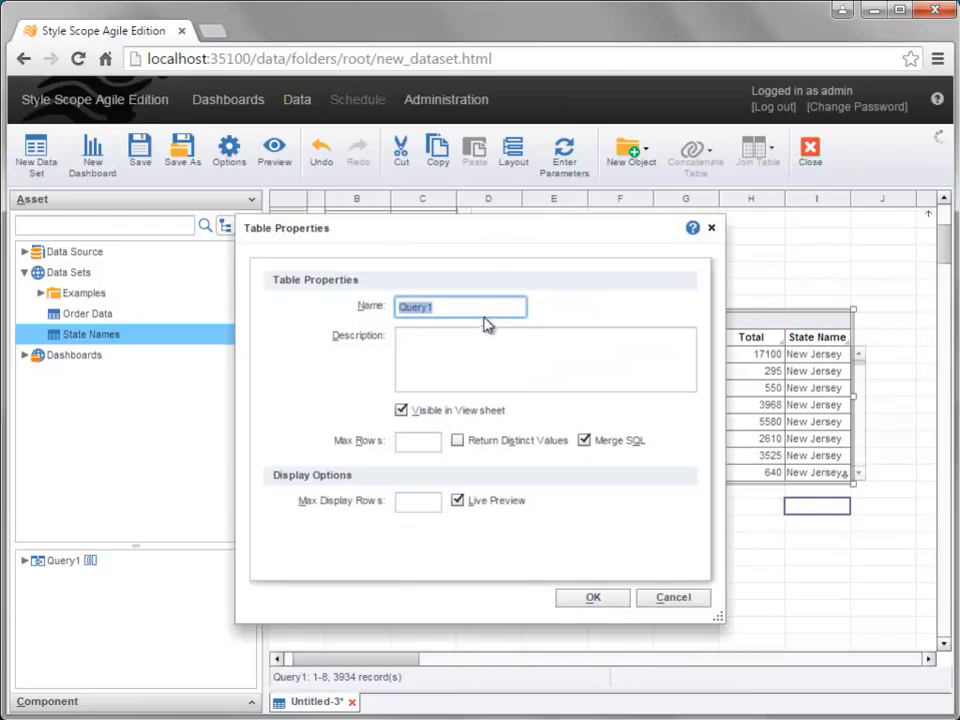
pyautogui.write('Order Data Final')
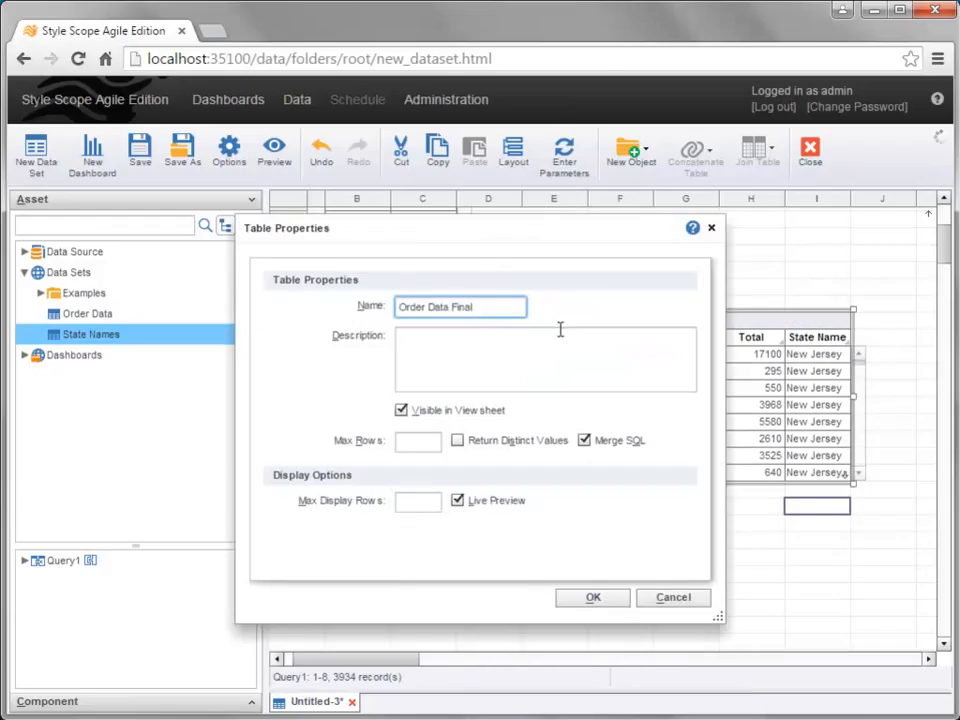
pyautogui.click(592, 598)
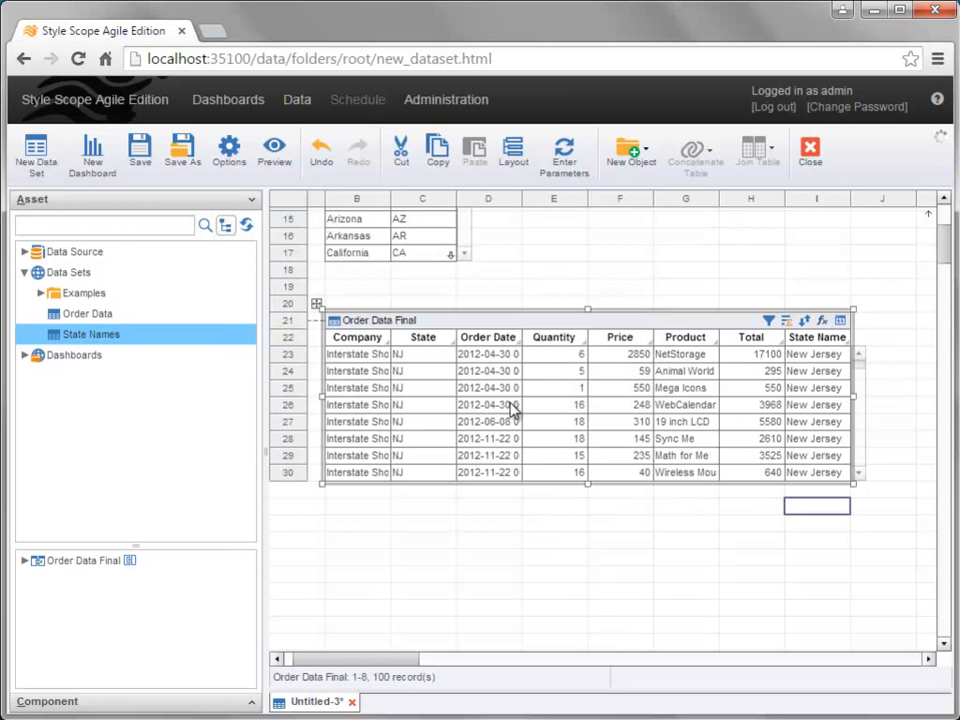
# - Set the Order Data Final table as the primary table of the data set
pyautogui.rightClick(480, 321)
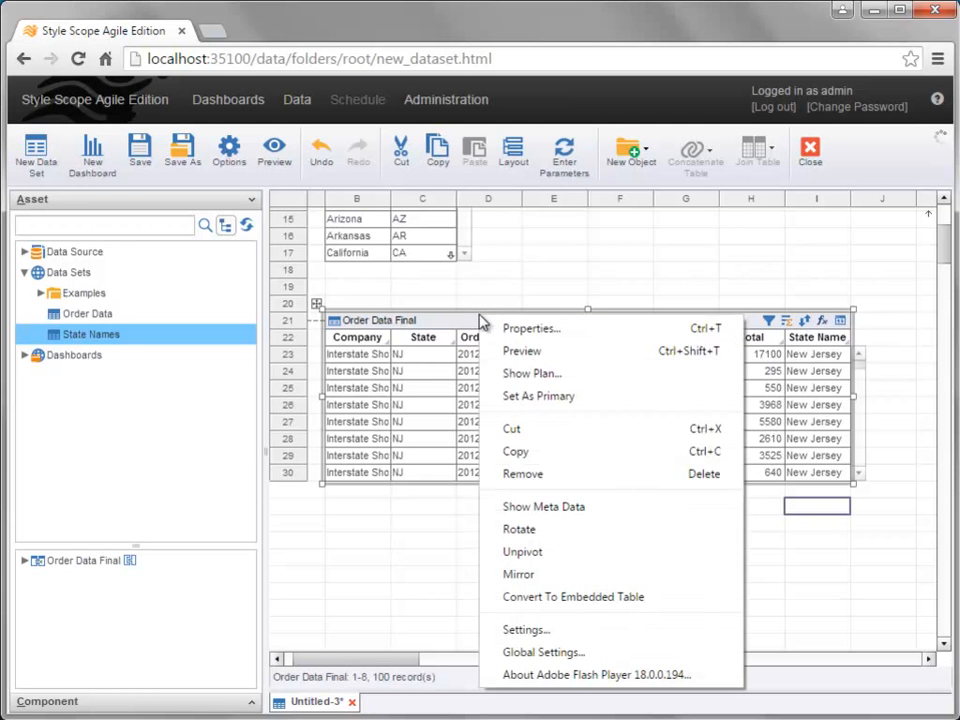
pyautogui.click(613, 398)
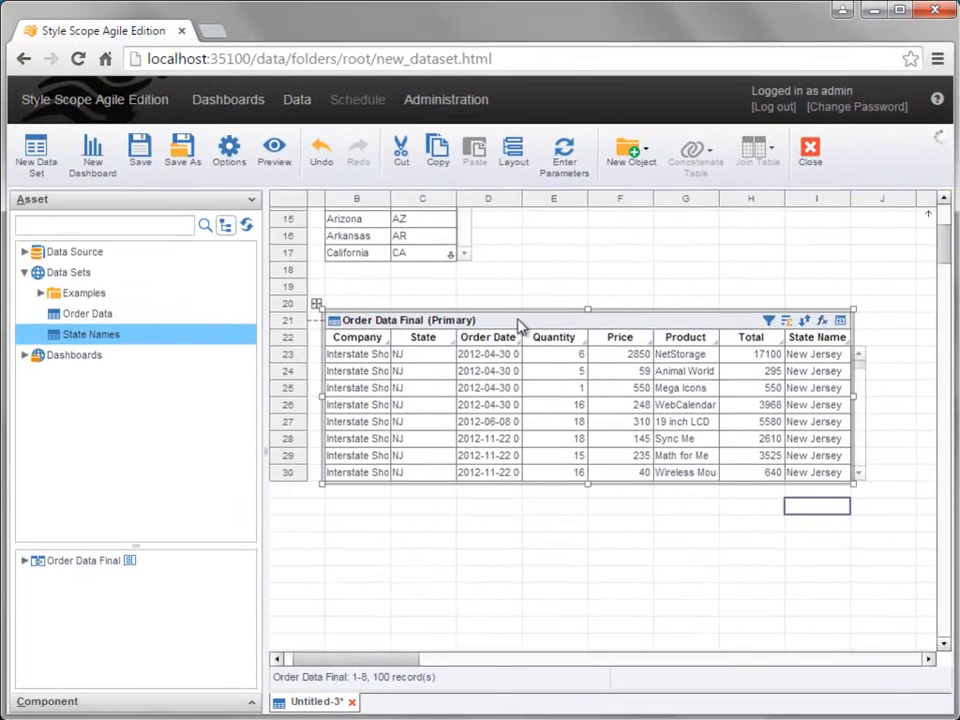
pyautogui.moveTo(936, 246); pyautogui.dragTo(947, 230)
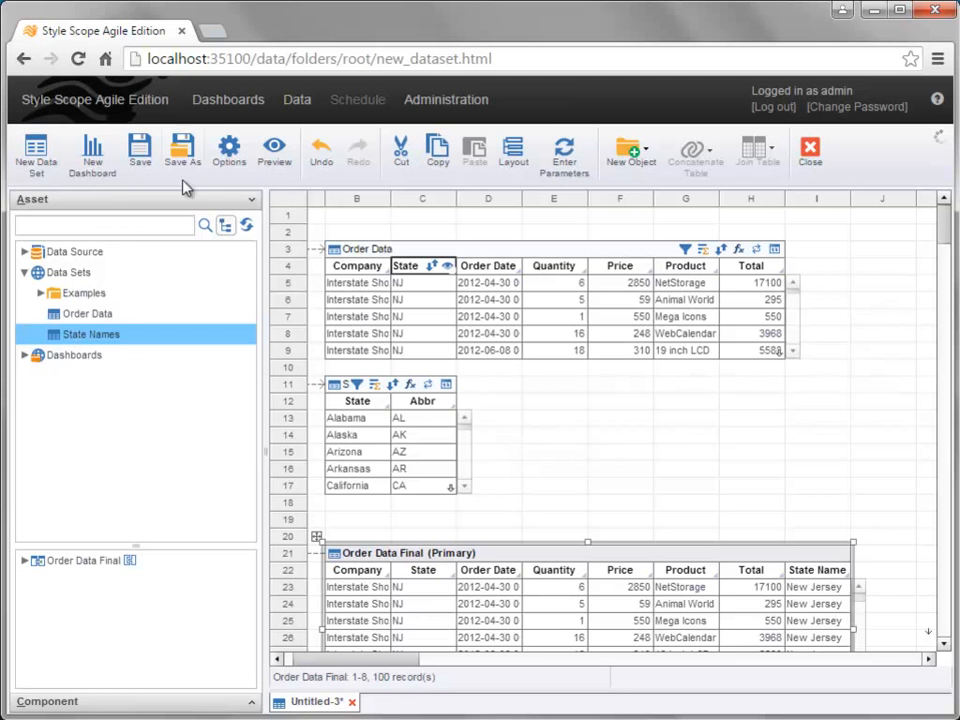
# - Save the data set as Order Data with Names under Data Sets and open the Data page listing the saved data sets
pyautogui.click(143, 163)
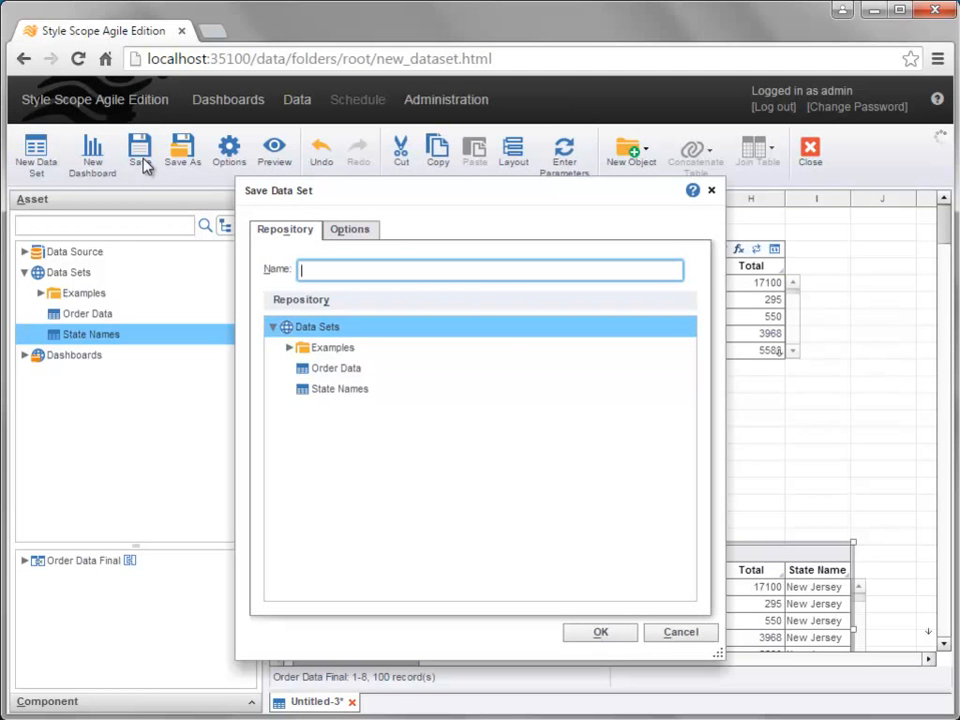
pyautogui.write('Order Data')
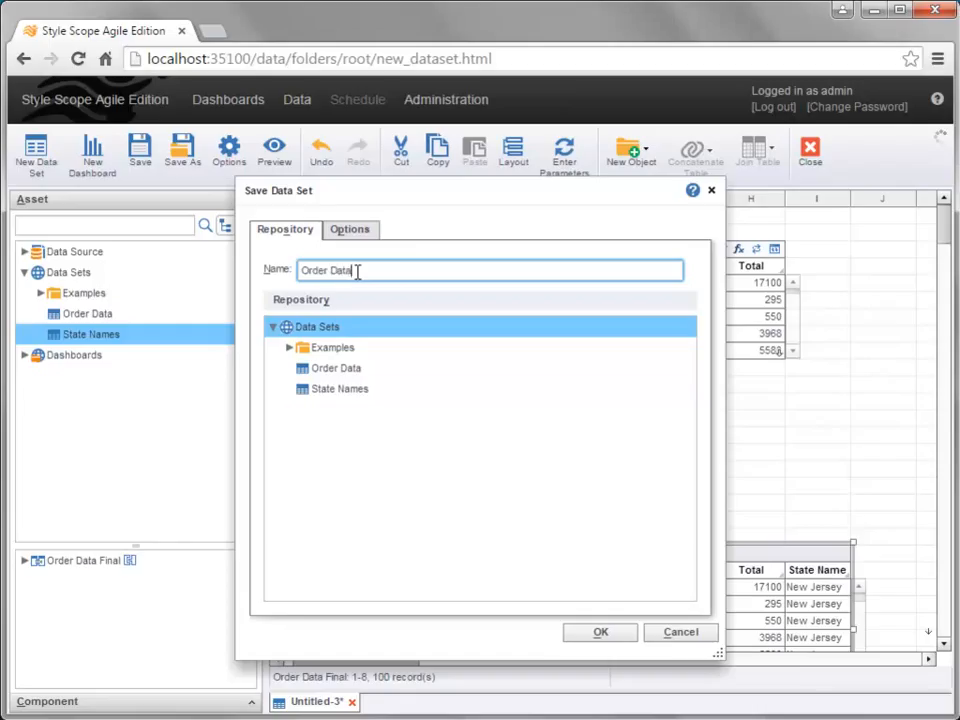
pyautogui.write(' with Names')
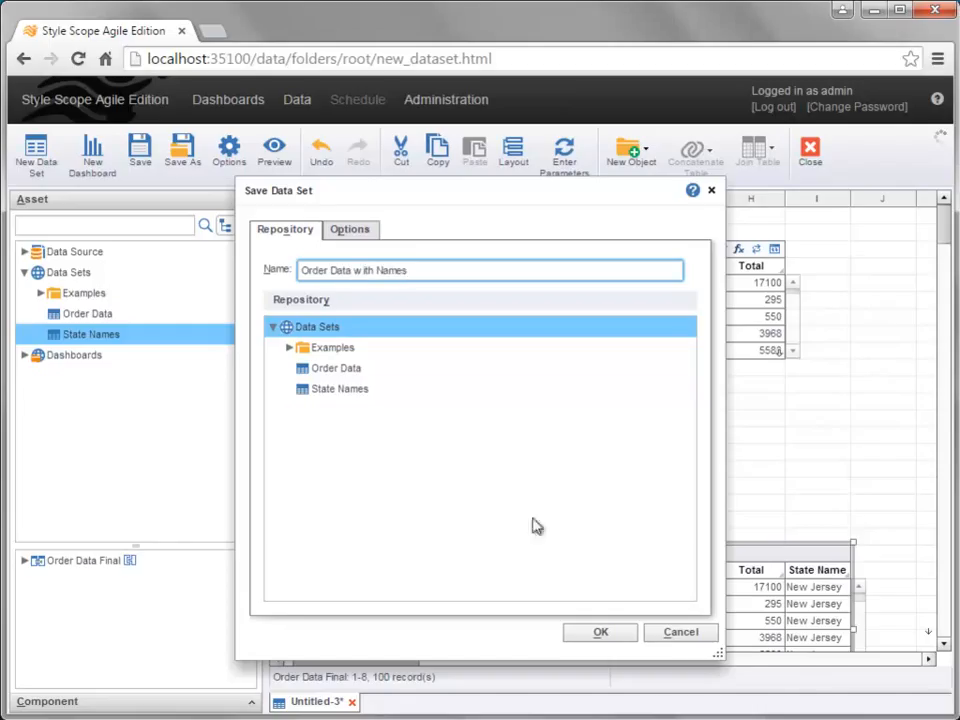
pyautogui.click(624, 636)
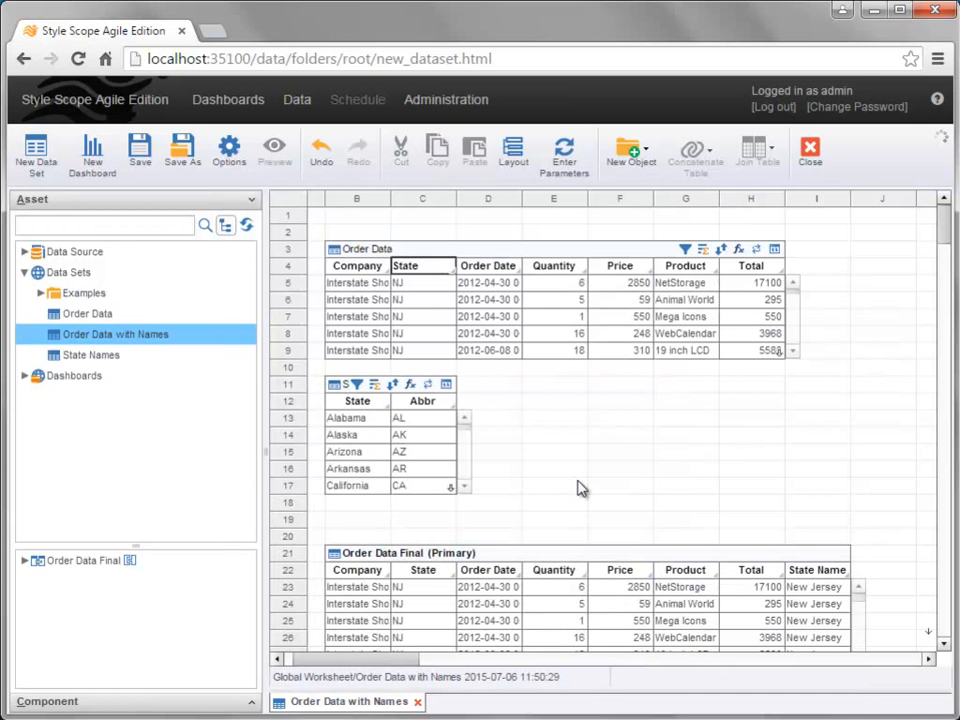
pyautogui.click(304, 116)
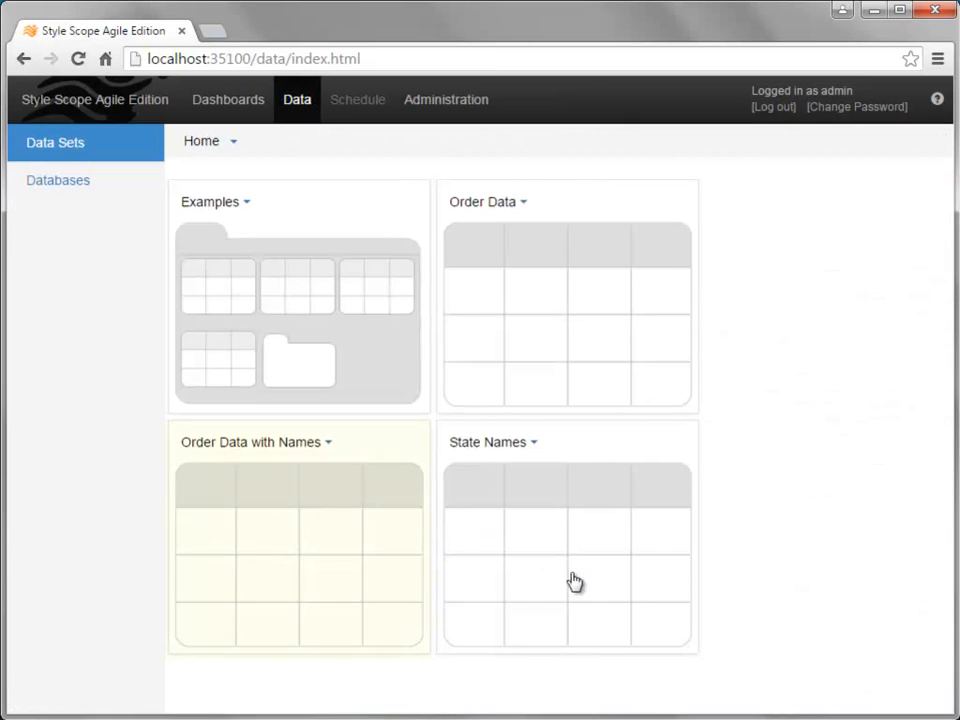
# - Open the saved Order Data with Names data set and examine its source tables and joined table
pyautogui.click(319, 572)
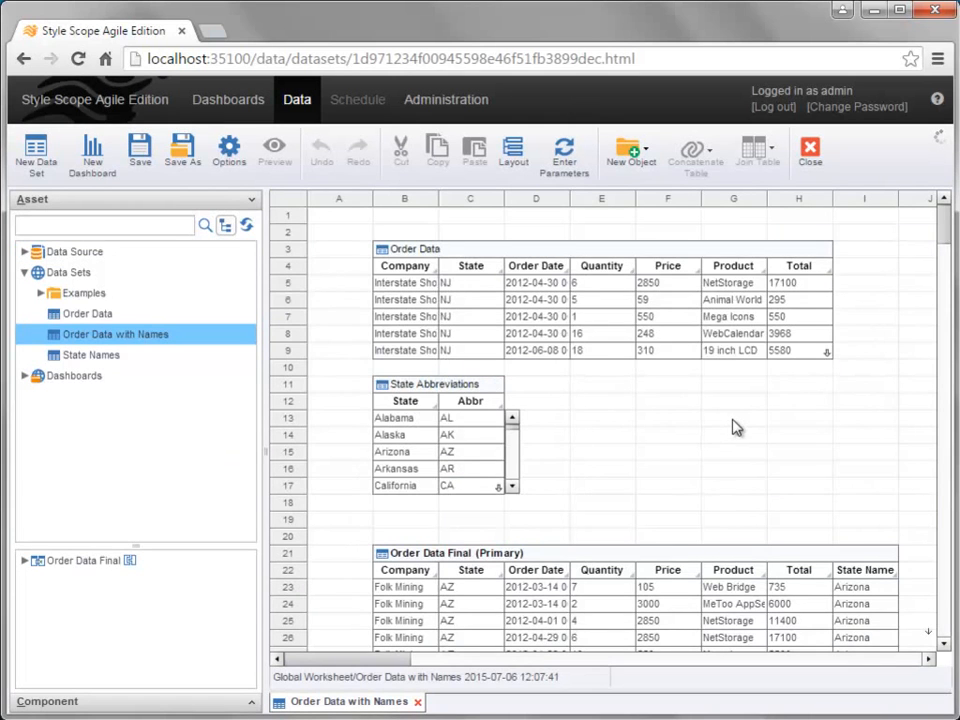
pyautogui.scroll(-2, 735, 427)
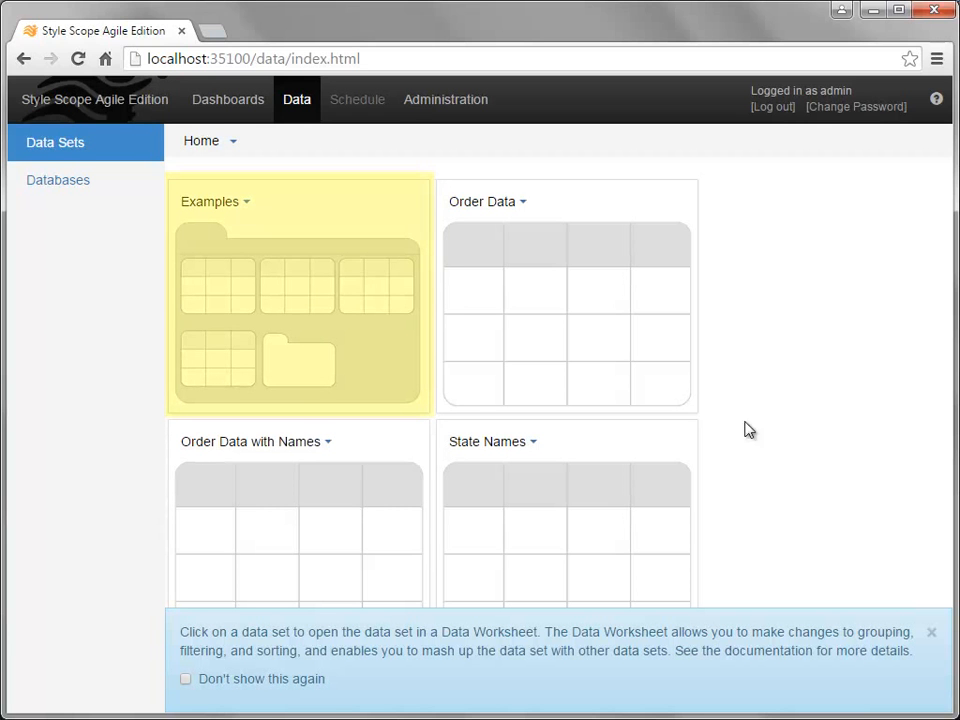
# - Create a new mashup data set in the Orders Examples folder inside the Examples folder of the data sets
pyautogui.click(286, 287)
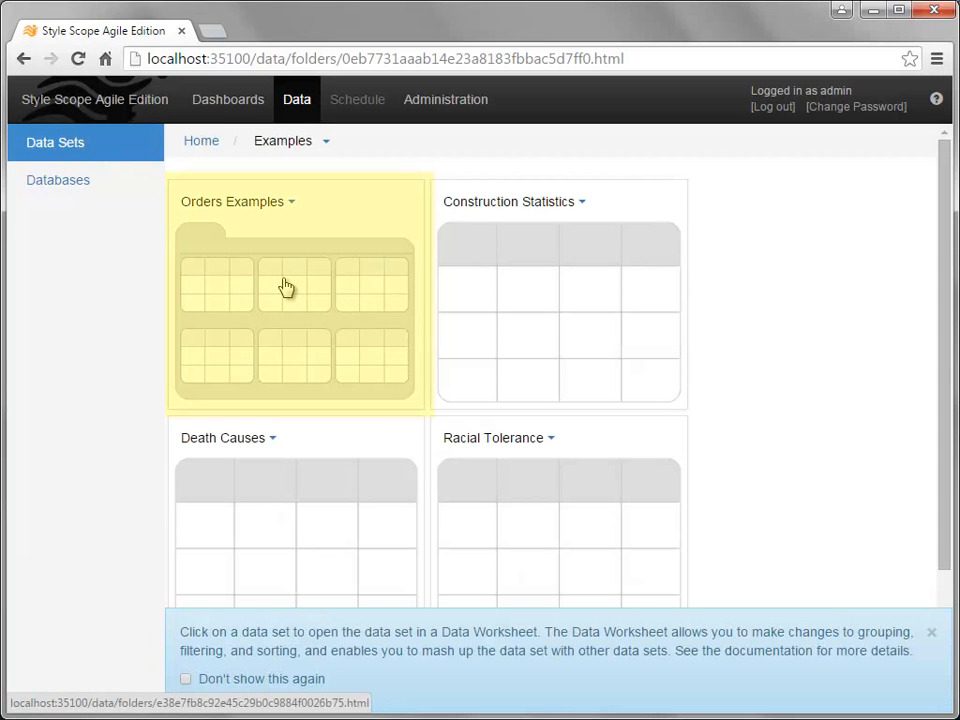
pyautogui.click(286, 287)
pyautogui.scroll(-10, 770, 337)
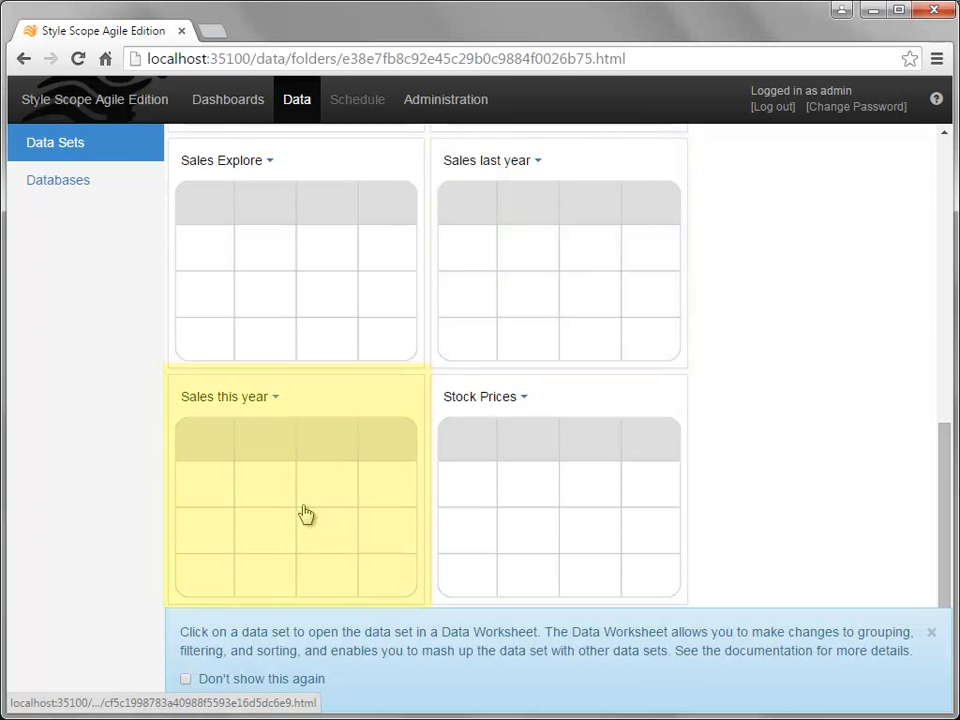
pyautogui.scroll(8, 788, 407)
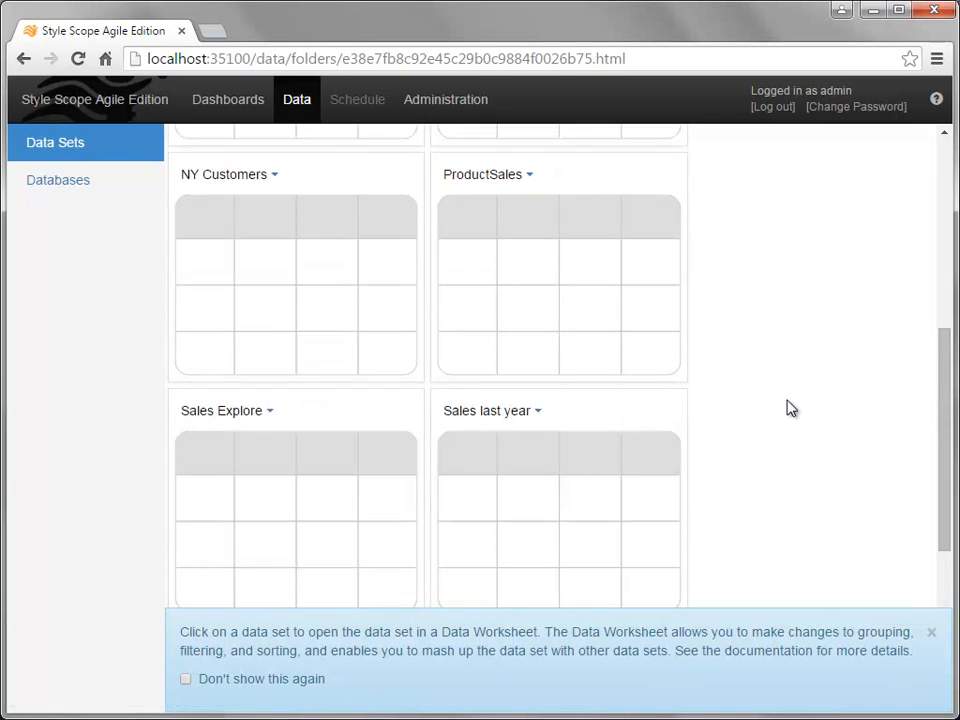
pyautogui.click(466, 146)
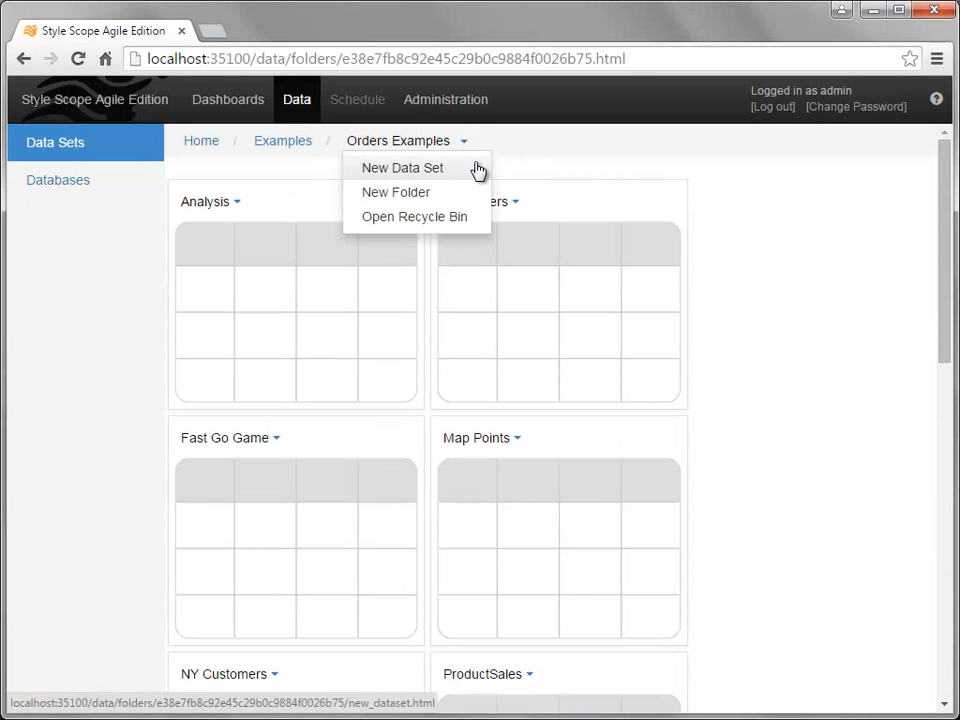
pyautogui.click(477, 170)
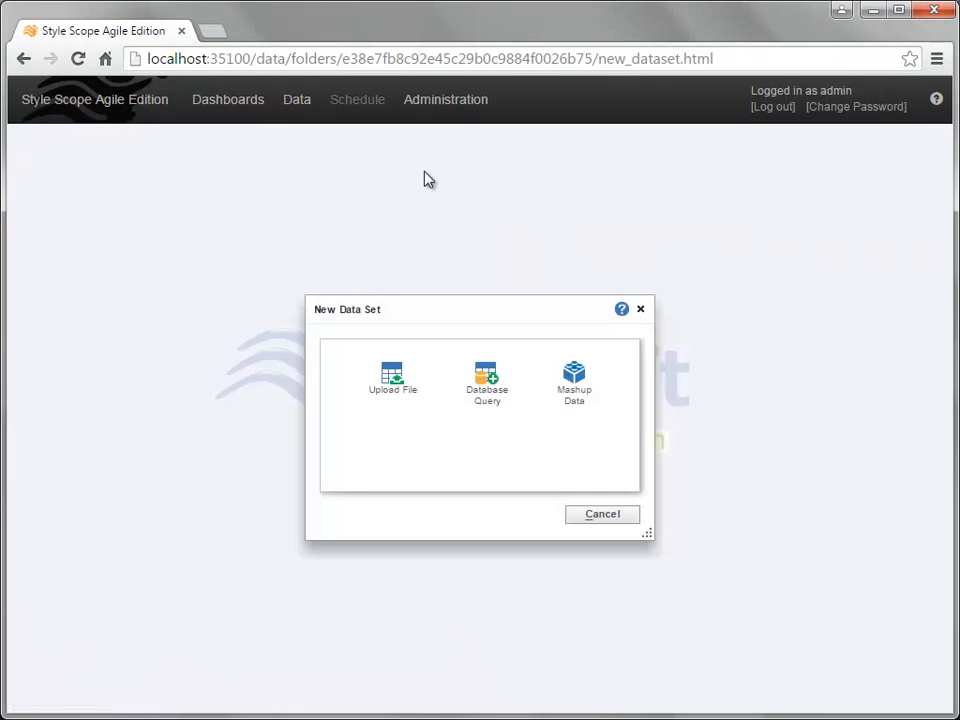
pyautogui.click(590, 384)
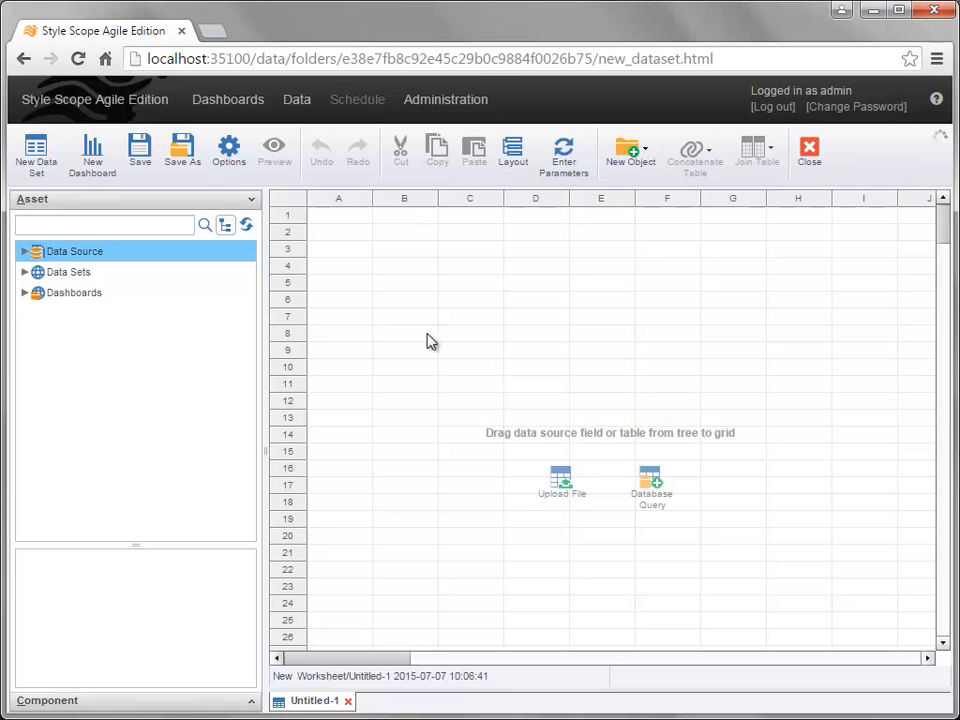
# - Add the Sales this year and Sales last year data sets from Orders Examples to the worksheet, one below the other in column B
pyautogui.click(25, 272)
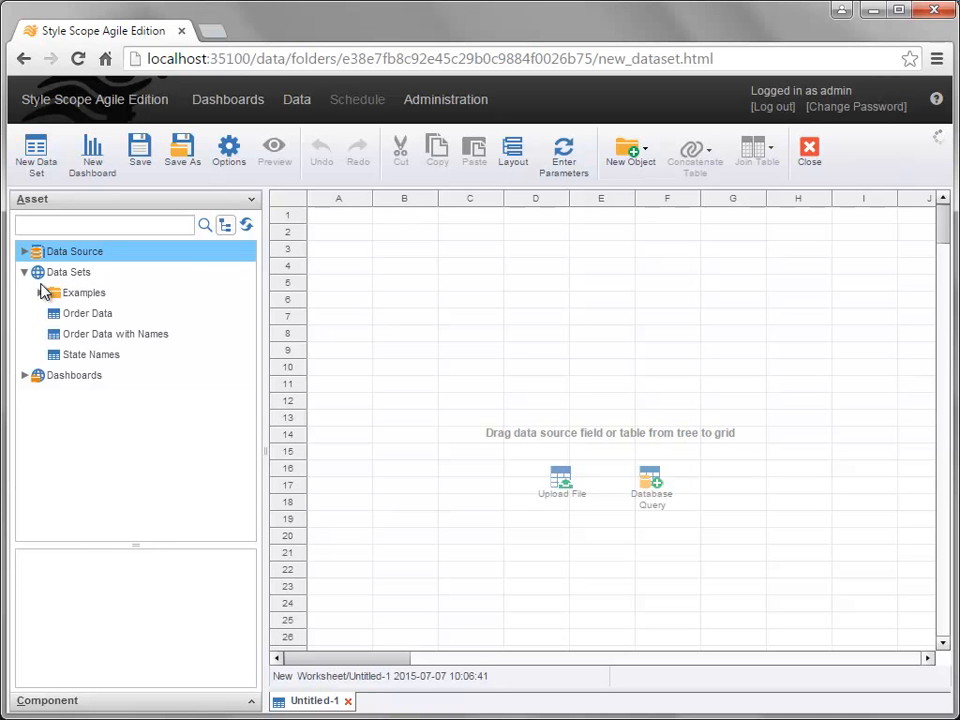
pyautogui.click(40, 292)
pyautogui.moveTo(154, 497); pyautogui.dragTo(415, 270)
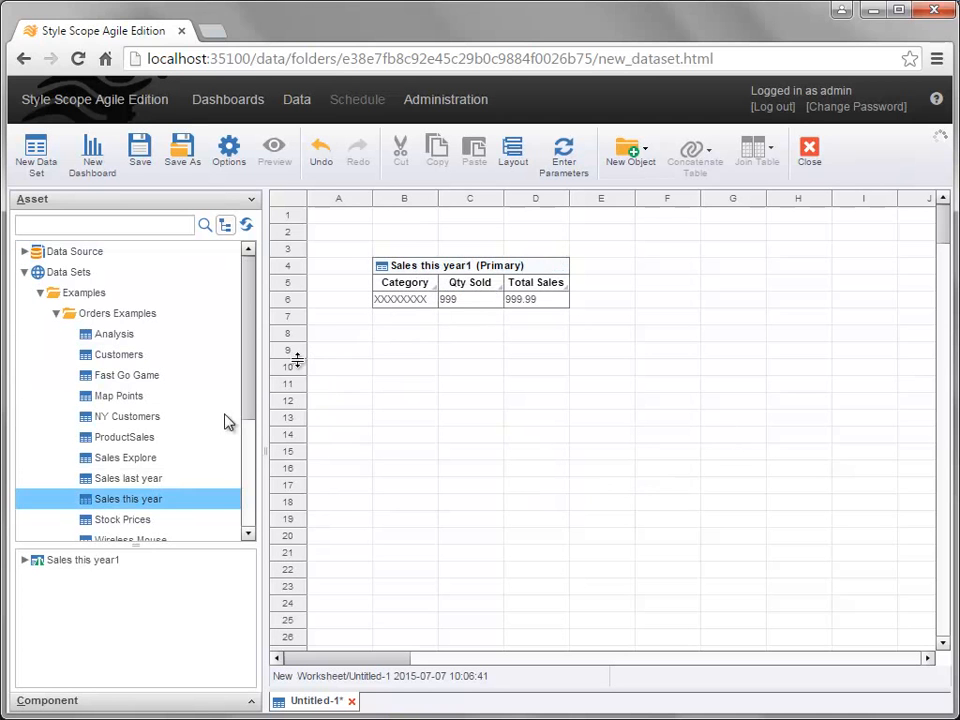
pyautogui.moveTo(163, 484); pyautogui.dragTo(405, 386)
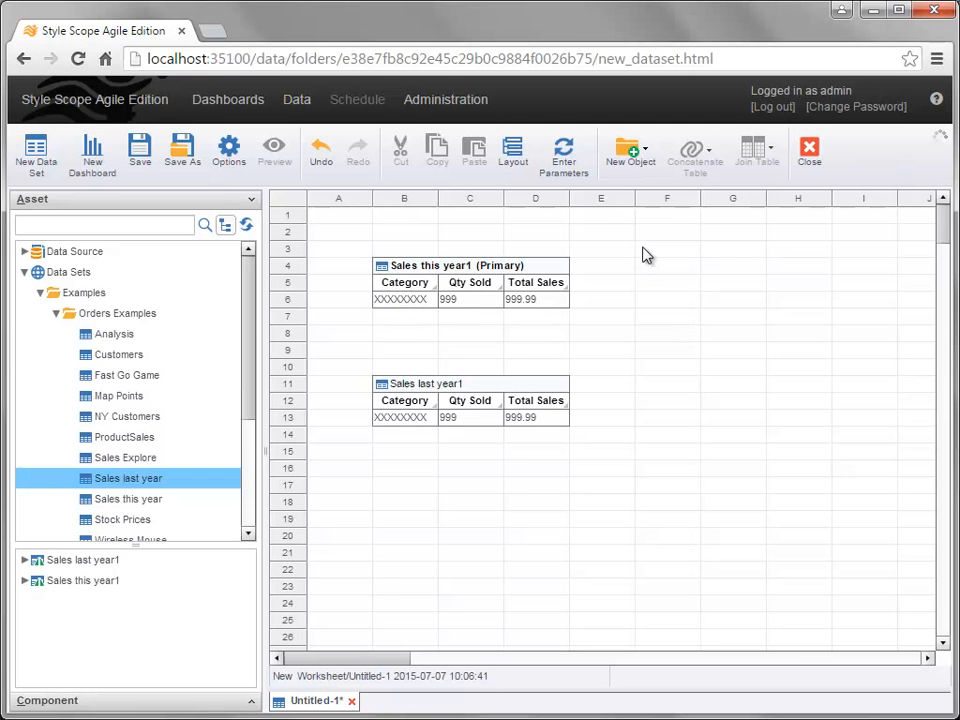
# - Concatenate the Sales this year1 and Sales last year1 tables with a Union and move the resulting table up to row 17
pyautogui.moveTo(640, 262); pyautogui.dragTo(500, 478)
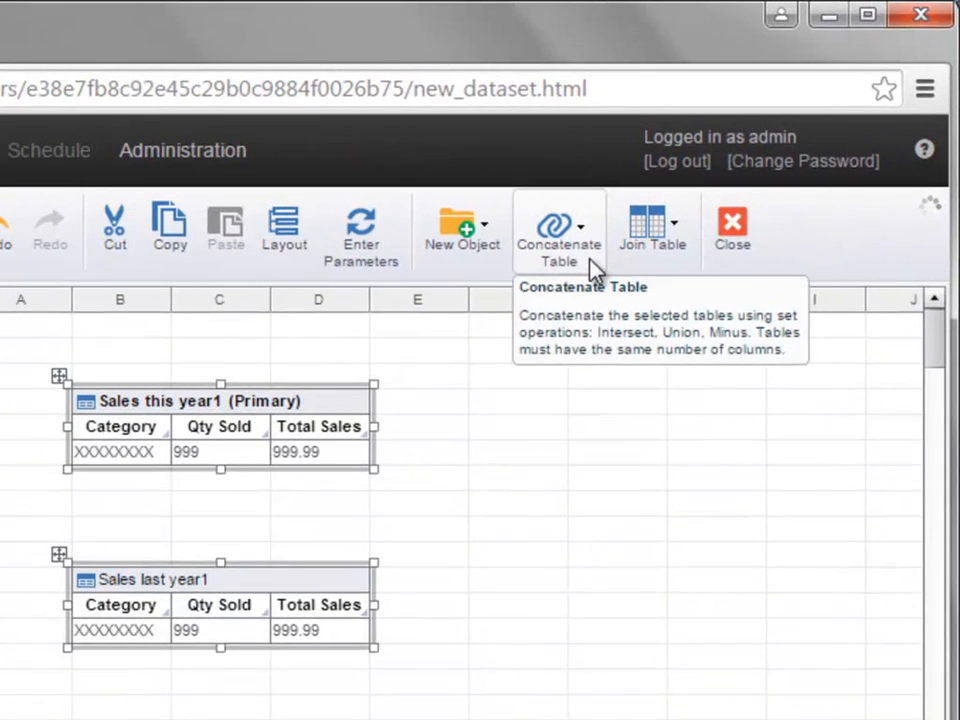
pyautogui.click(590, 260)
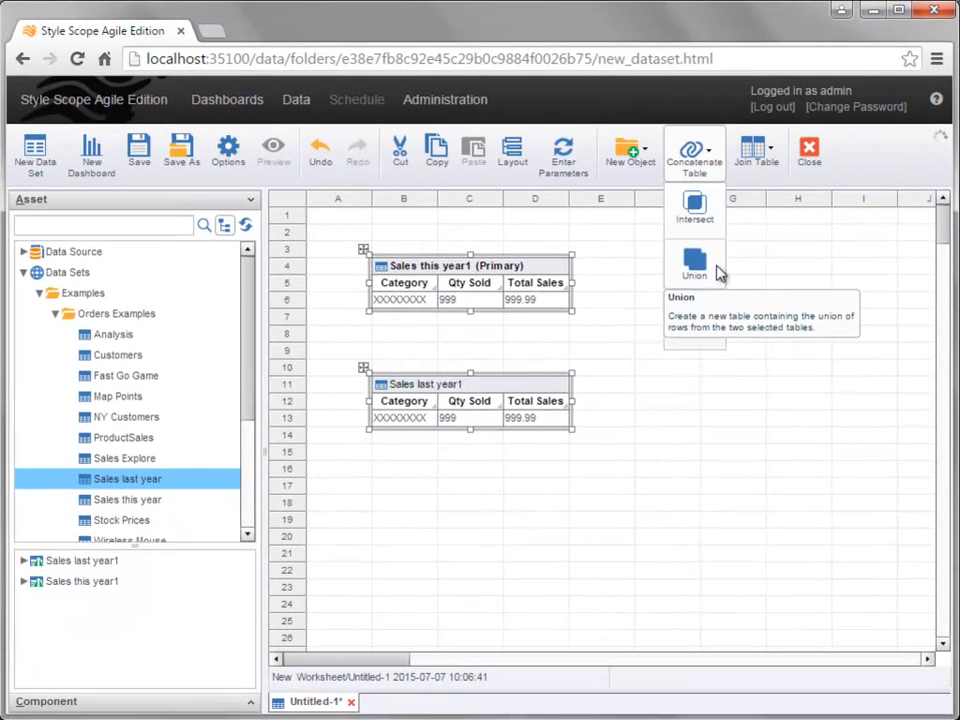
pyautogui.click(585, 423)
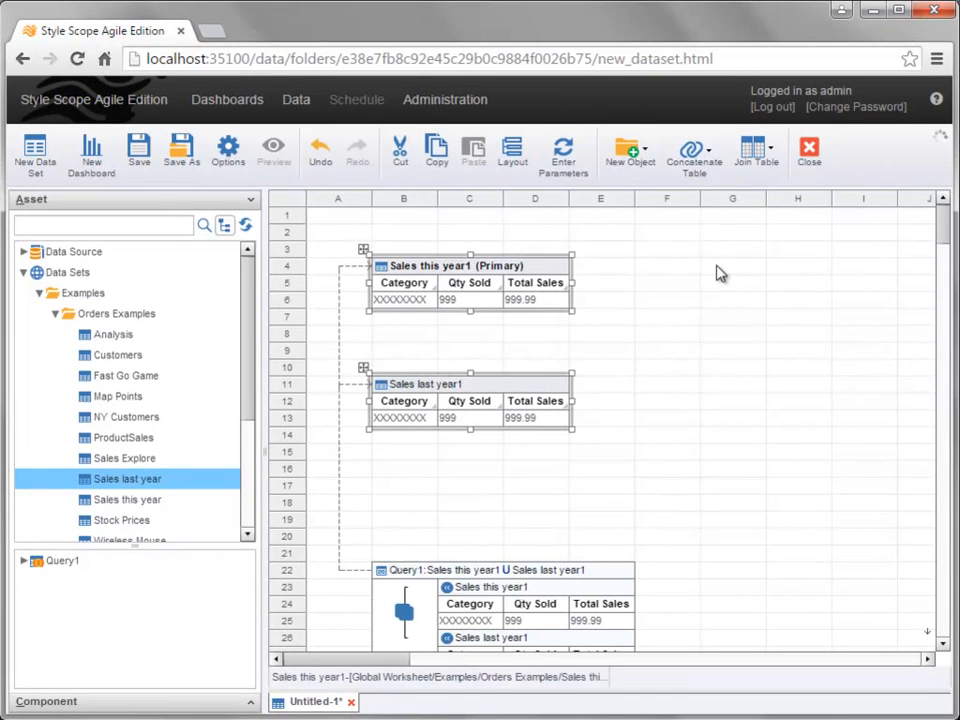
pyautogui.click(520, 572)
pyautogui.moveTo(463, 575); pyautogui.dragTo(462, 491)
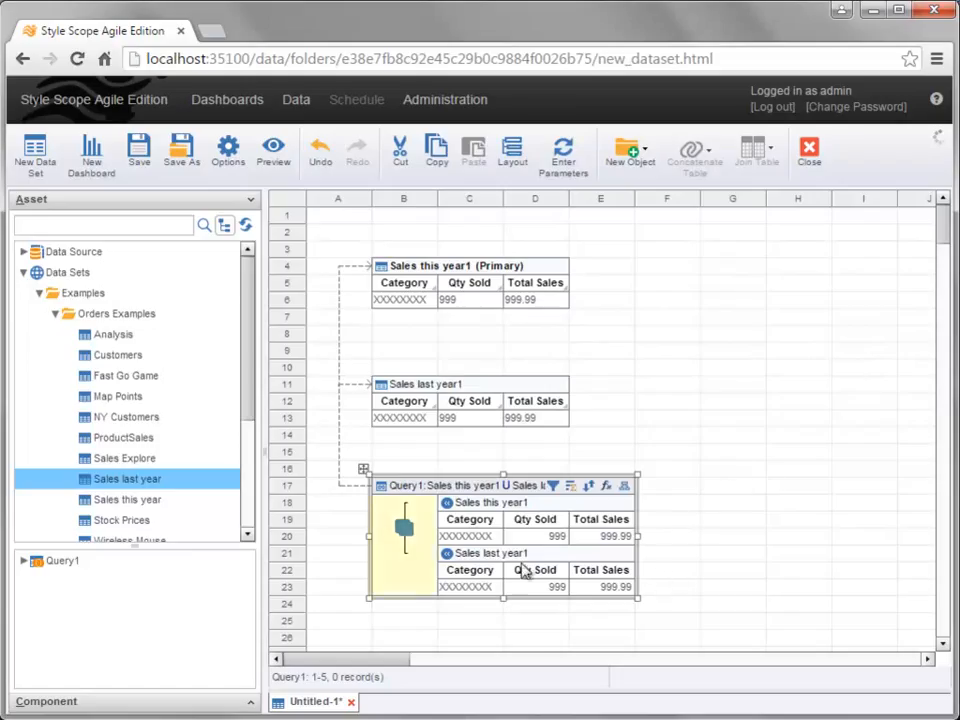
pyautogui.click(795, 603)
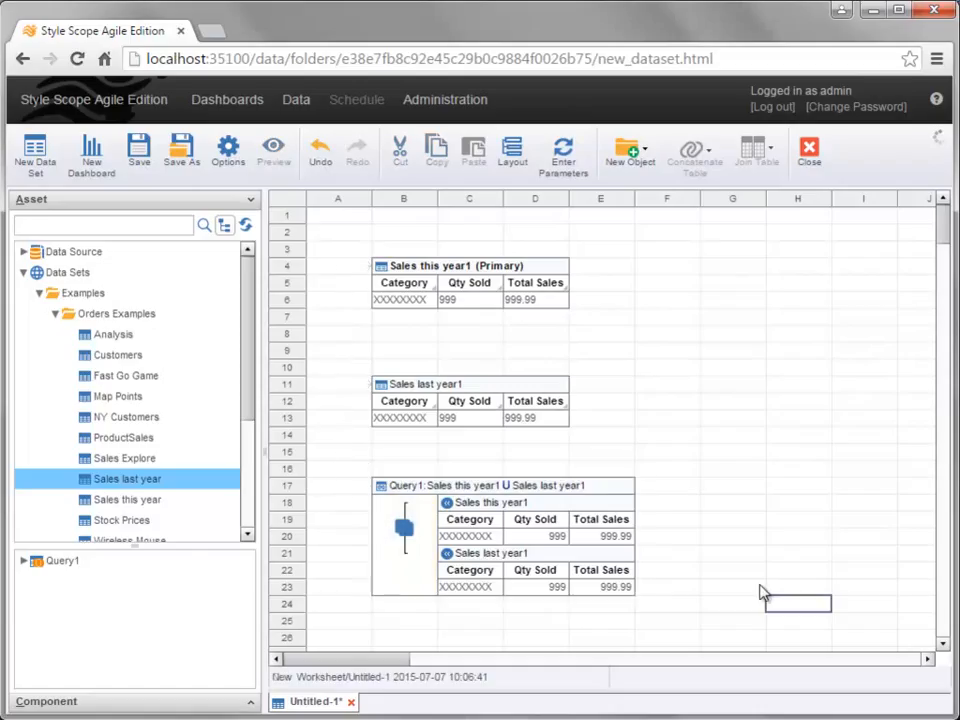
# - Switch the Query1 union table out of its composition view and extend it down to row 25 to show more records
pyautogui.moveTo(630, 491)
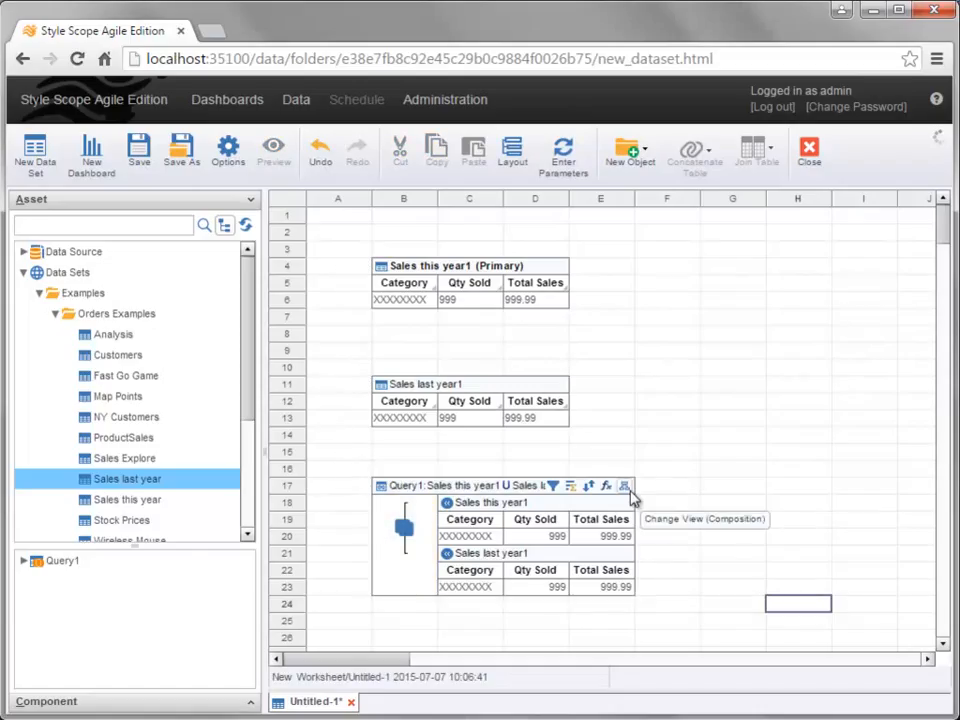
pyautogui.click(628, 489)
pyautogui.click(686, 538)
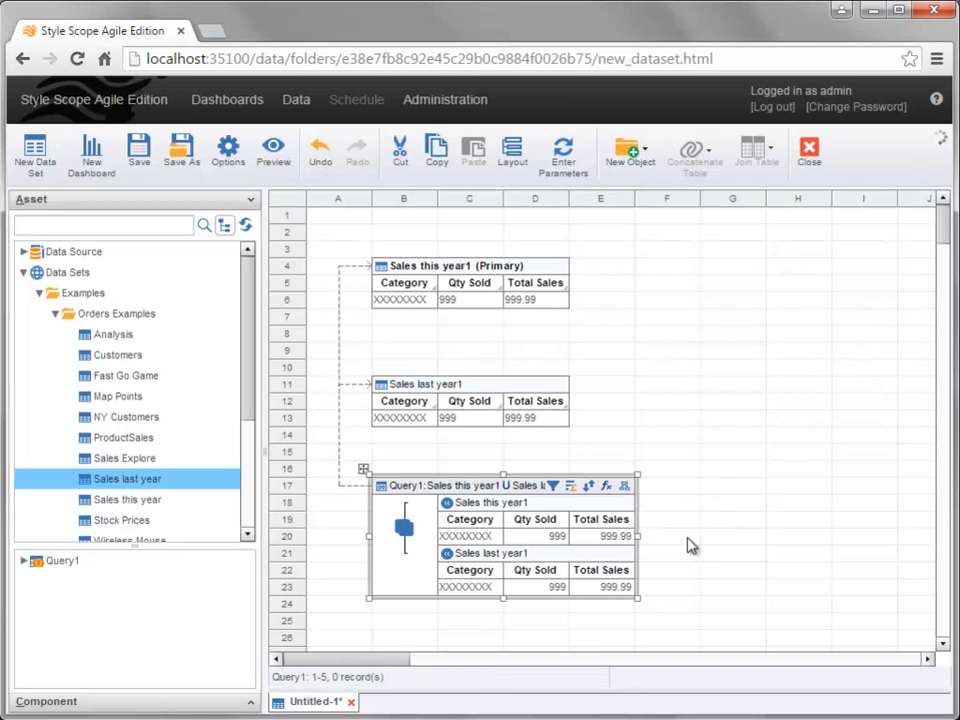
pyautogui.click(467, 521)
pyautogui.moveTo(469, 529); pyautogui.dragTo(476, 630)
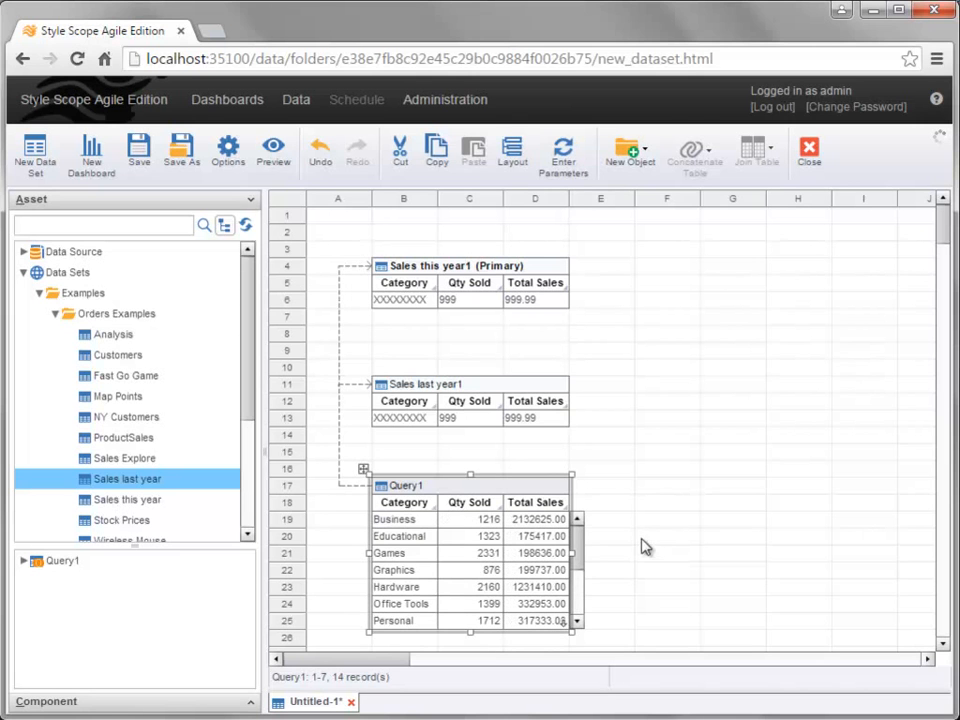
# - Rename the Query1 table as This Year and Last Year in its table properties and set it as the primary table
pyautogui.rightClick(433, 495)
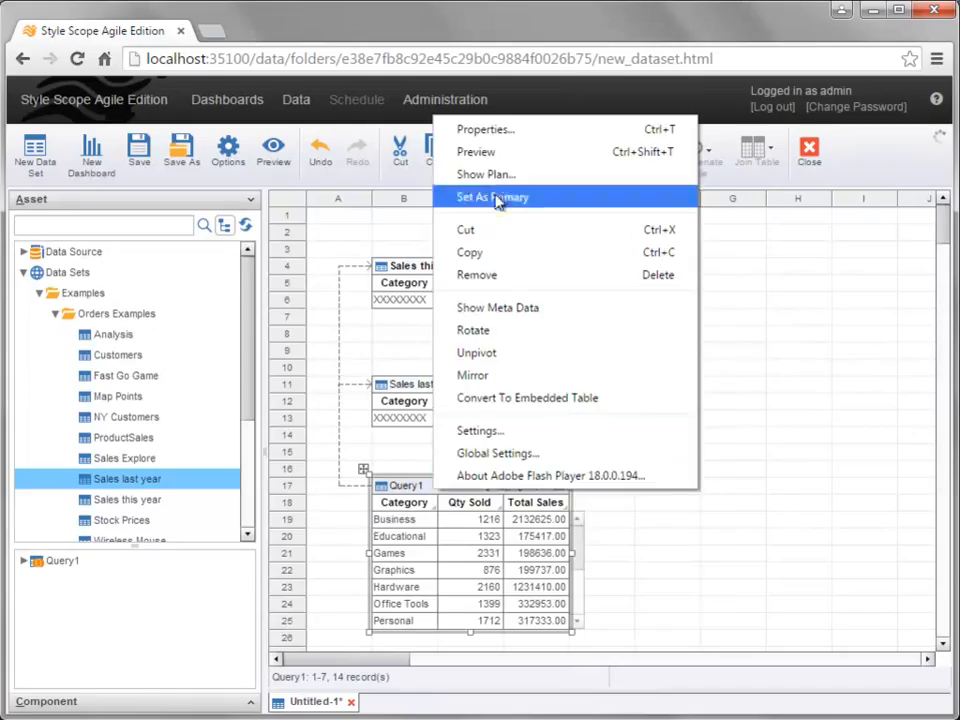
pyautogui.click(480, 132)
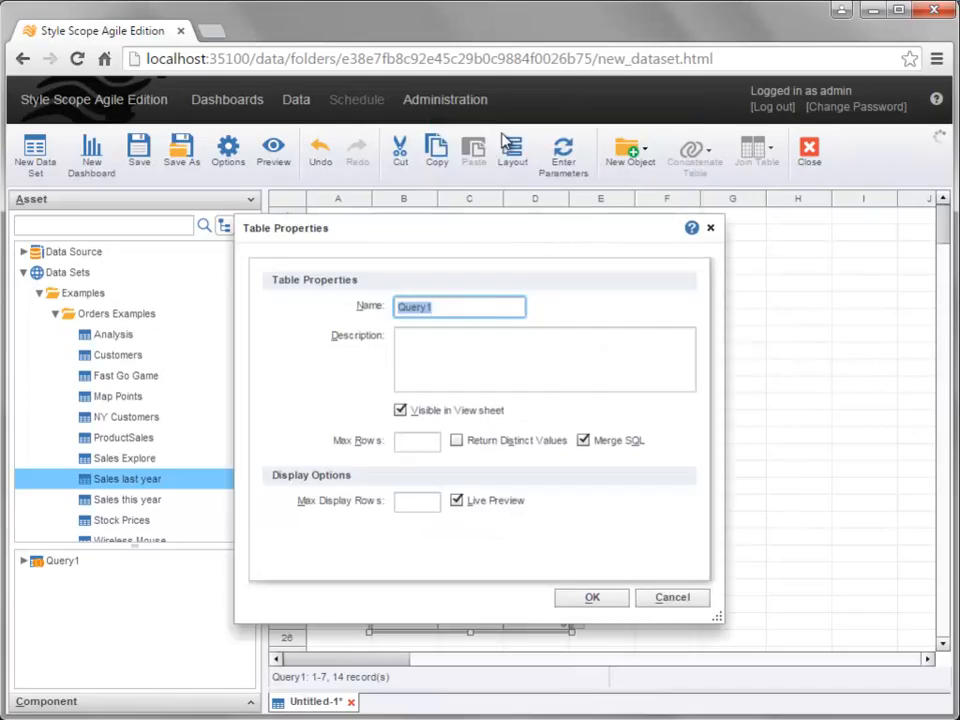
pyautogui.write('This Year and Last Year')
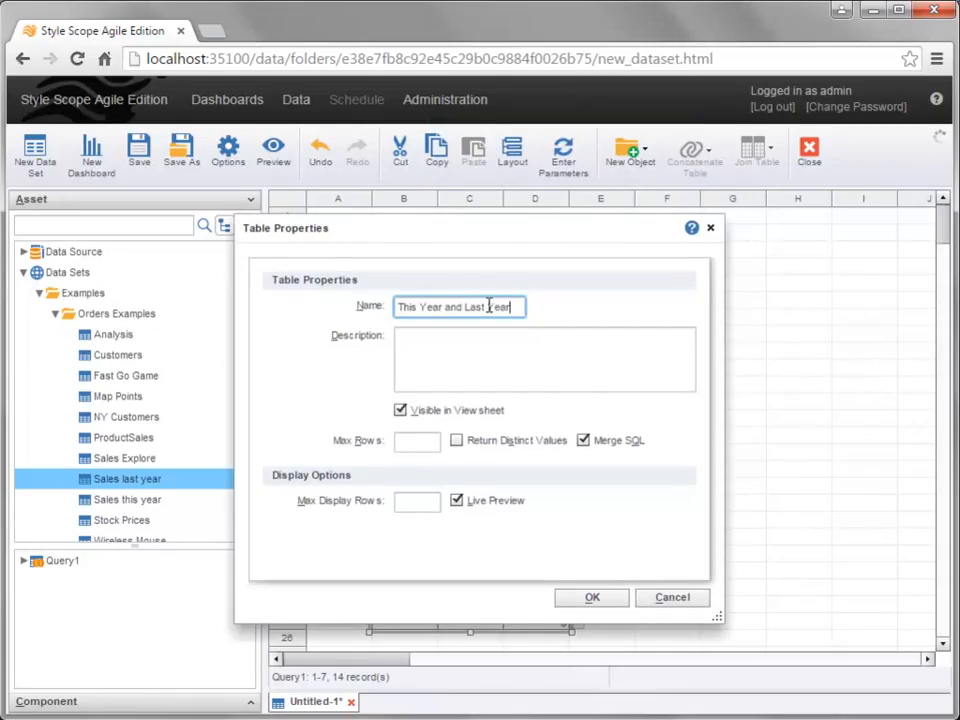
pyautogui.click(606, 602)
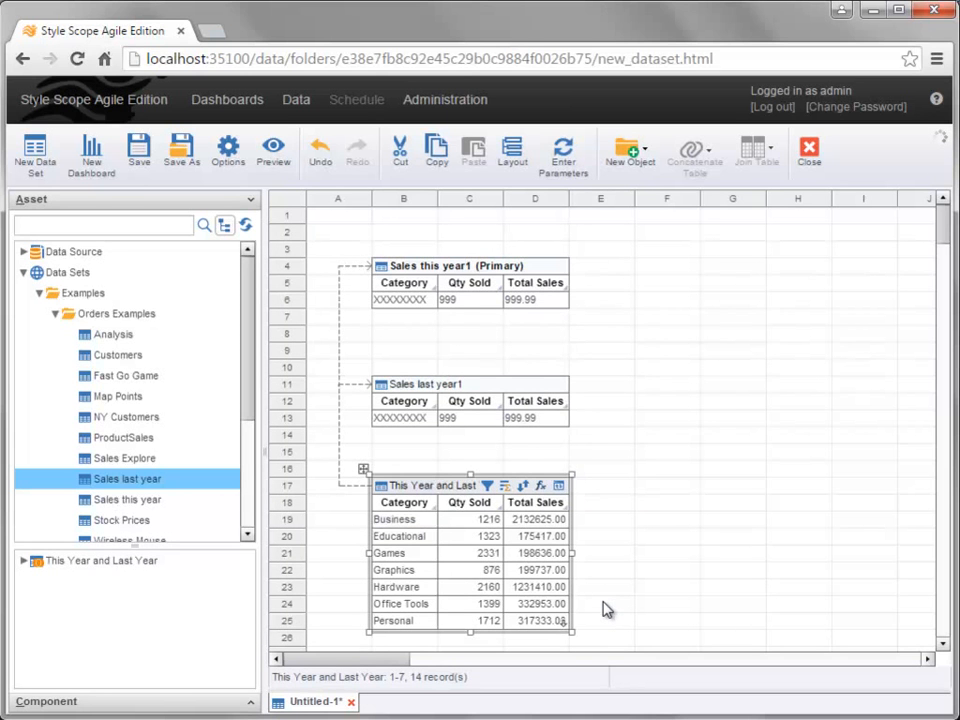
pyautogui.rightClick(447, 487)
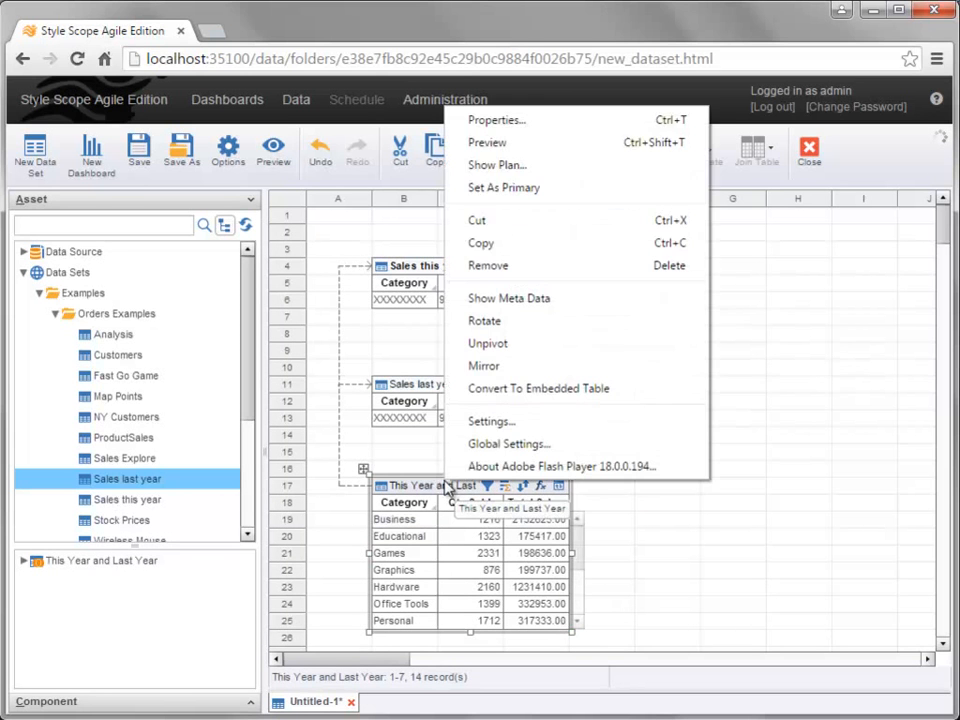
pyautogui.click(569, 189)
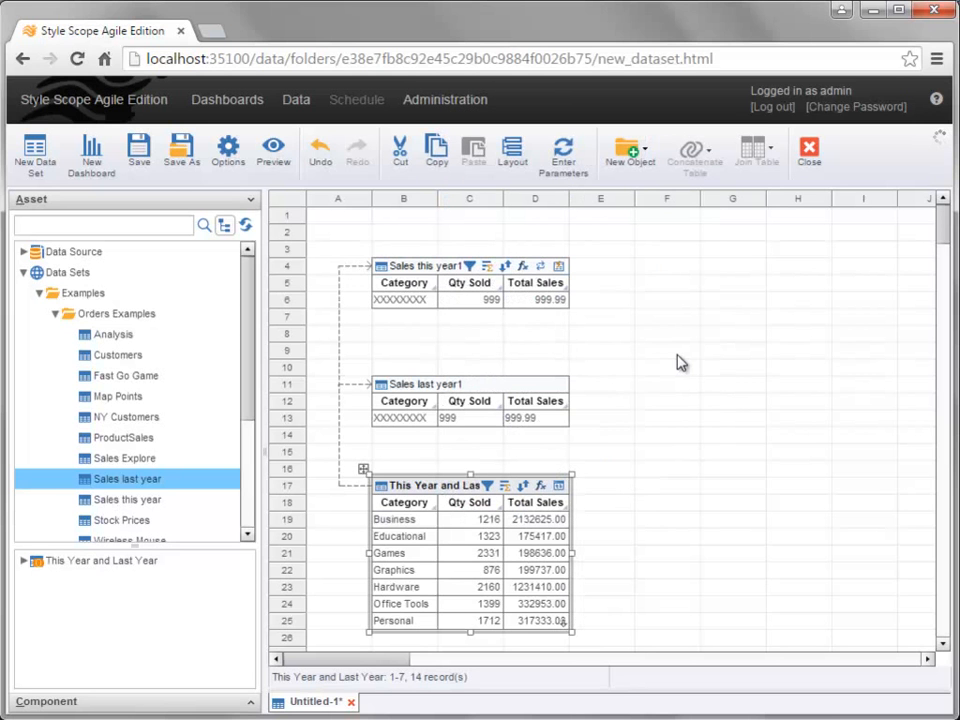
# - Save the data set as This Year and Last Year in the Orders Examples folder under Examples
pyautogui.click(139, 152)
pyautogui.write('This')
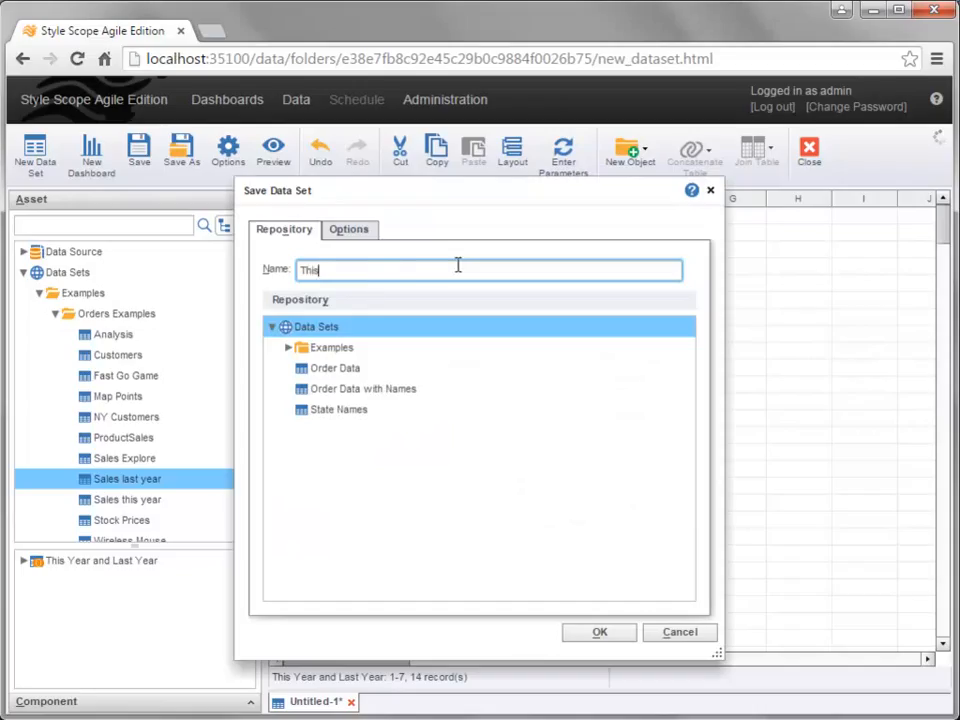
pyautogui.write(' Year and Last Year')
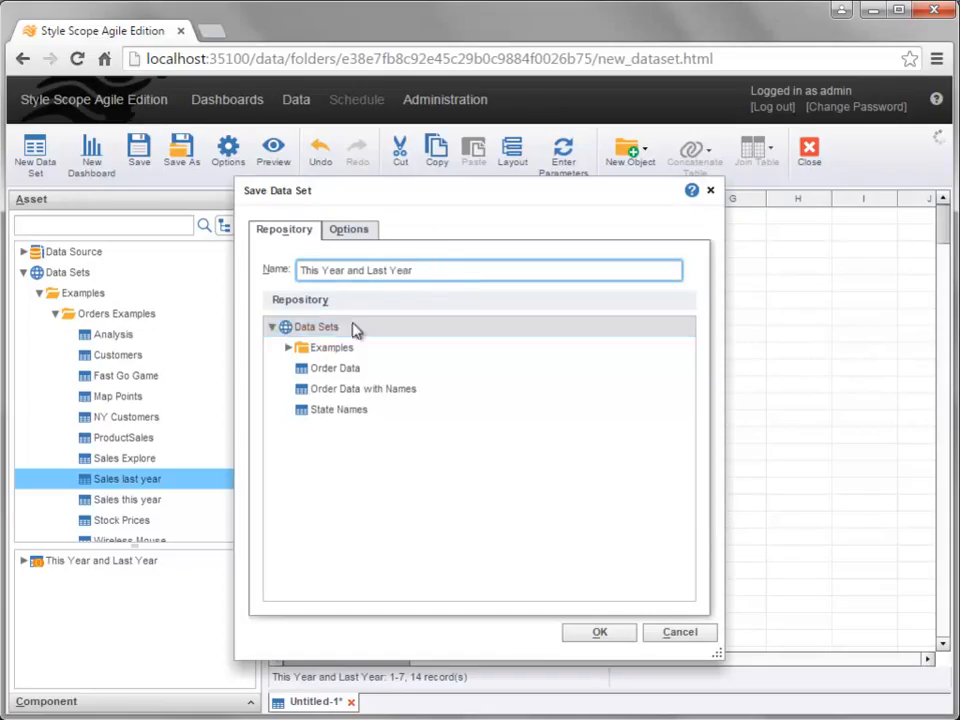
pyautogui.click(289, 348)
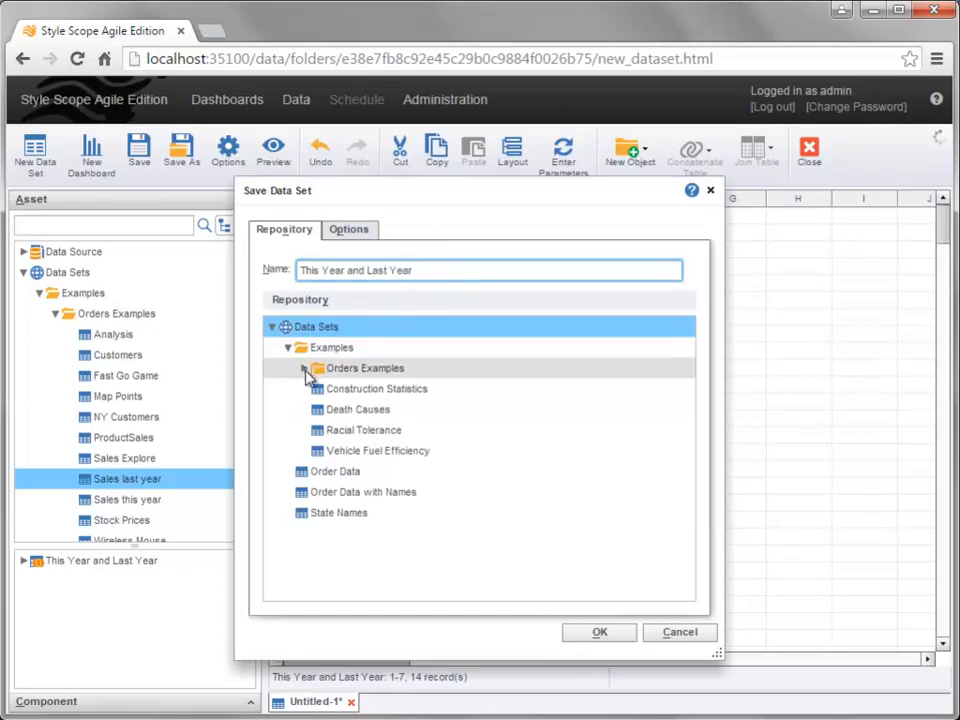
pyautogui.click(318, 368)
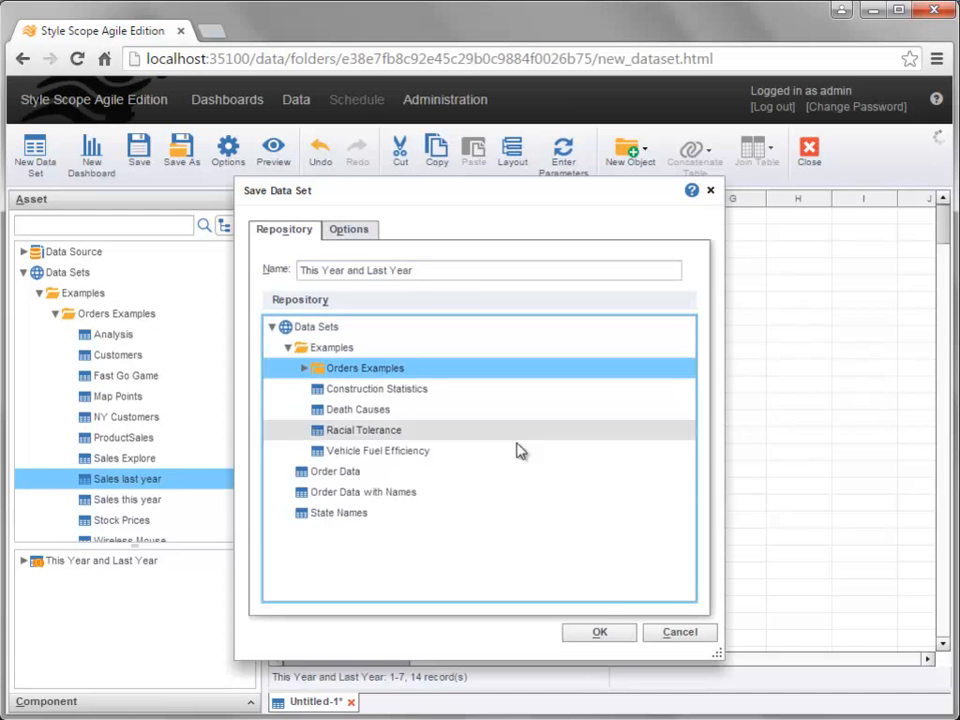
pyautogui.click(602, 632)
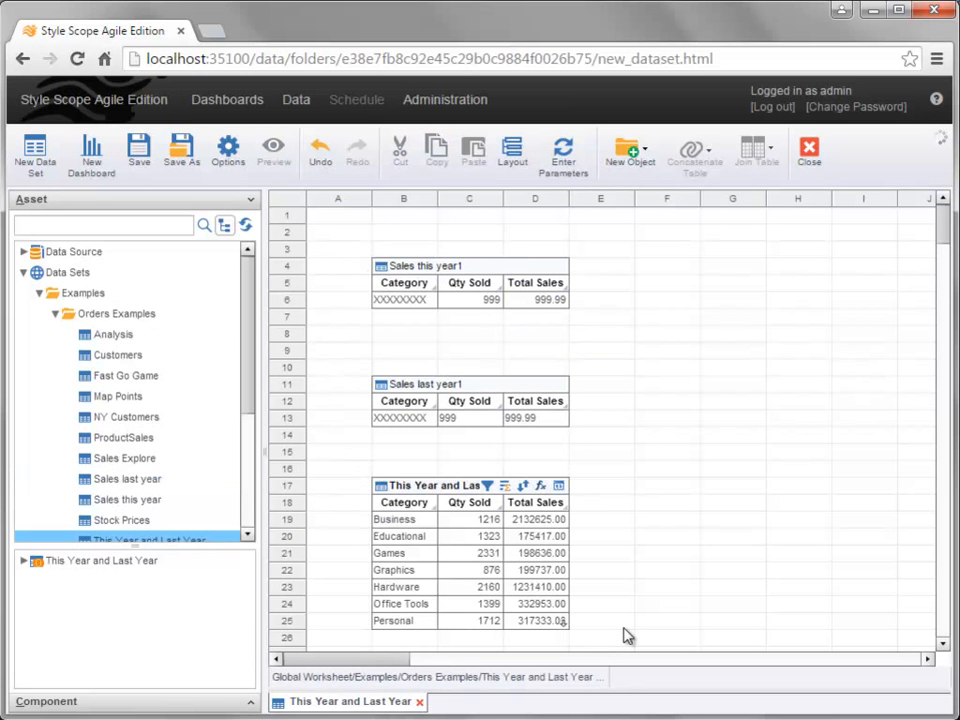
# - Open the Orders Examples folder on the Data page and locate the saved This Year and Last Year data set
pyautogui.click(310, 104)
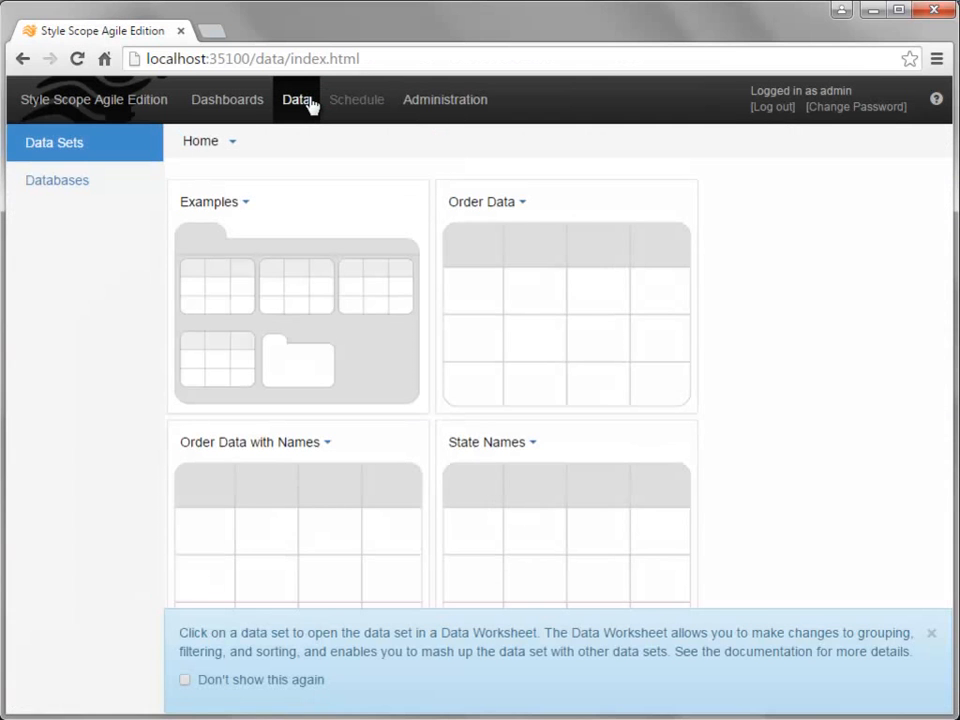
pyautogui.click(298, 320)
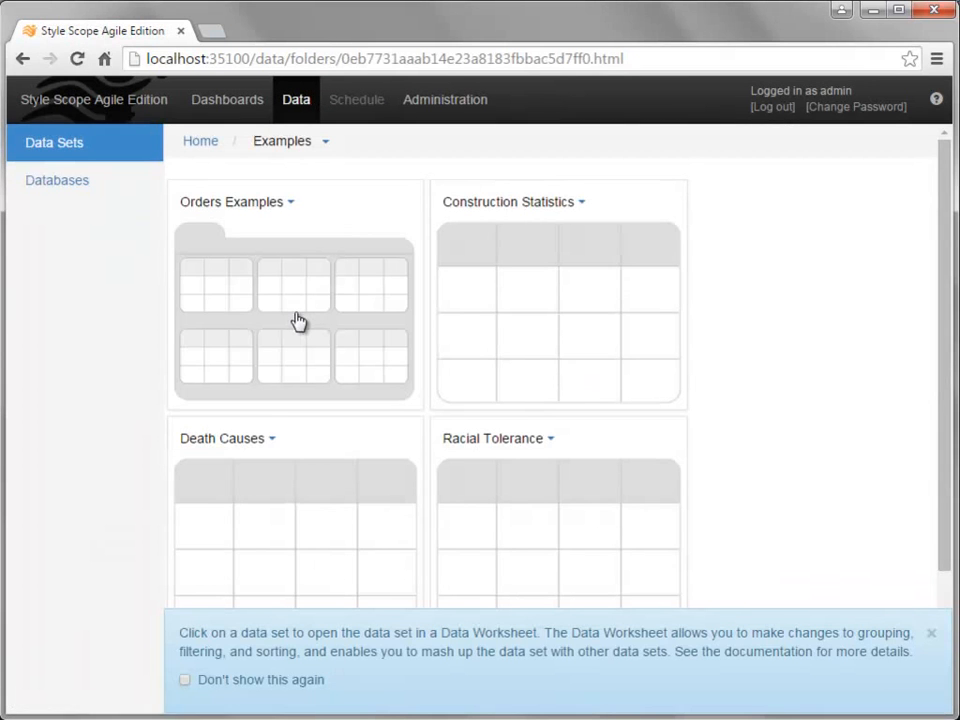
pyautogui.click(298, 320)
pyautogui.moveTo(949, 223); pyautogui.dragTo(930, 608)
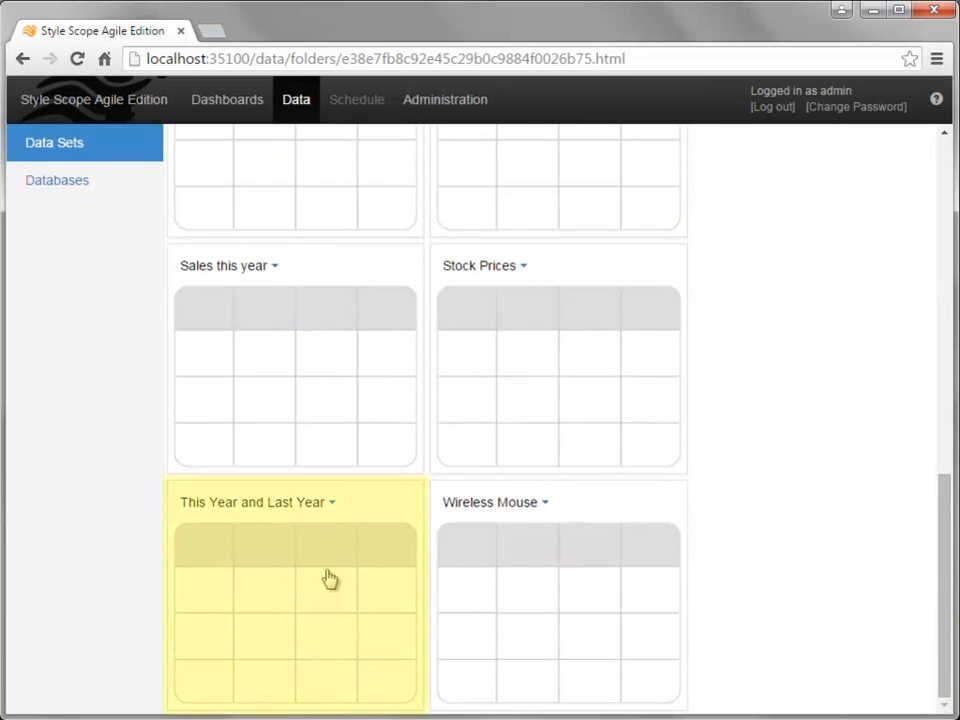